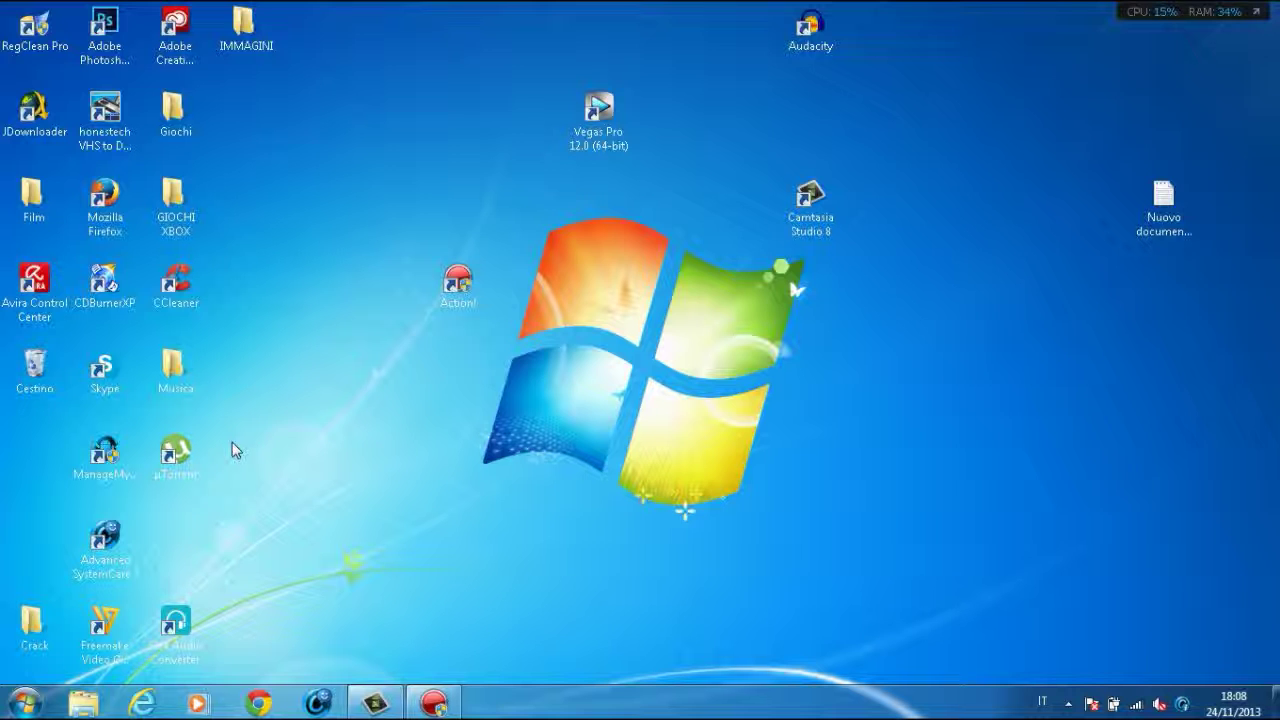
Step: Move the Audacity shortcut on the desktop to the spot directly below the text document
left_click(797, 18)
left_click_drag(797, 18, 1009, 531)
left_click(977, 426)
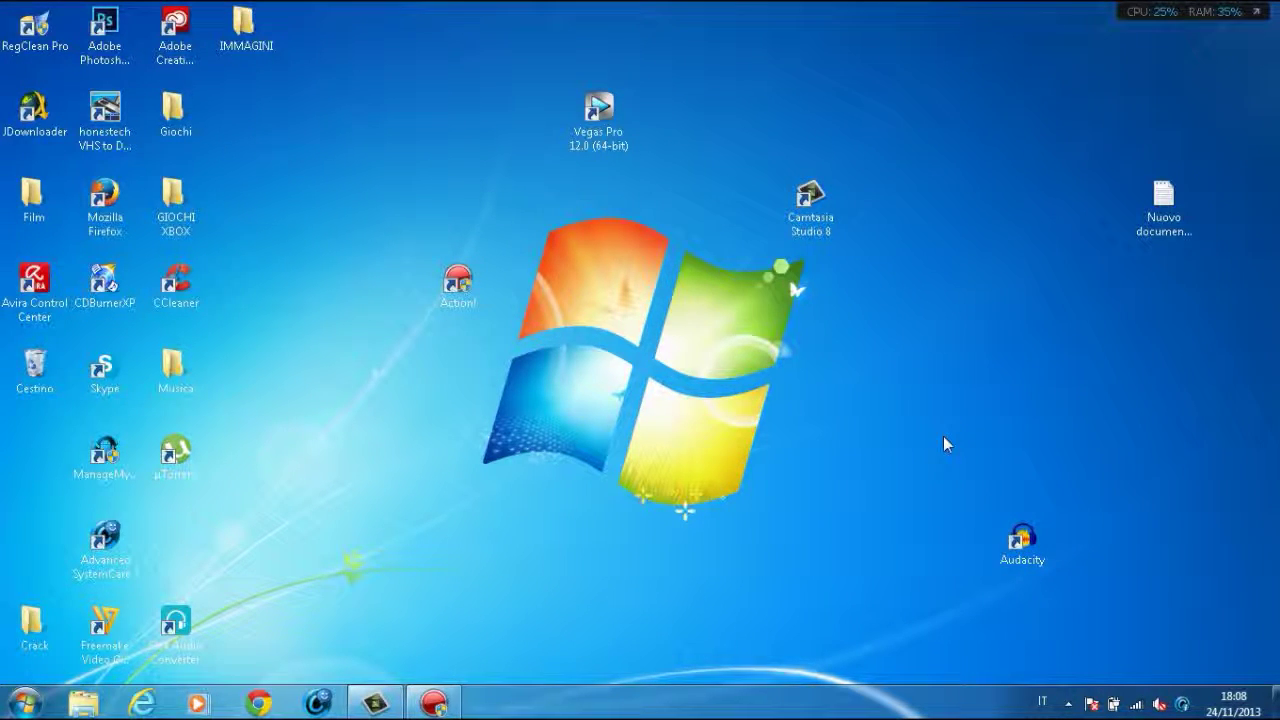
left_click_drag(1020, 540, 1186, 306)
left_click(1051, 197)
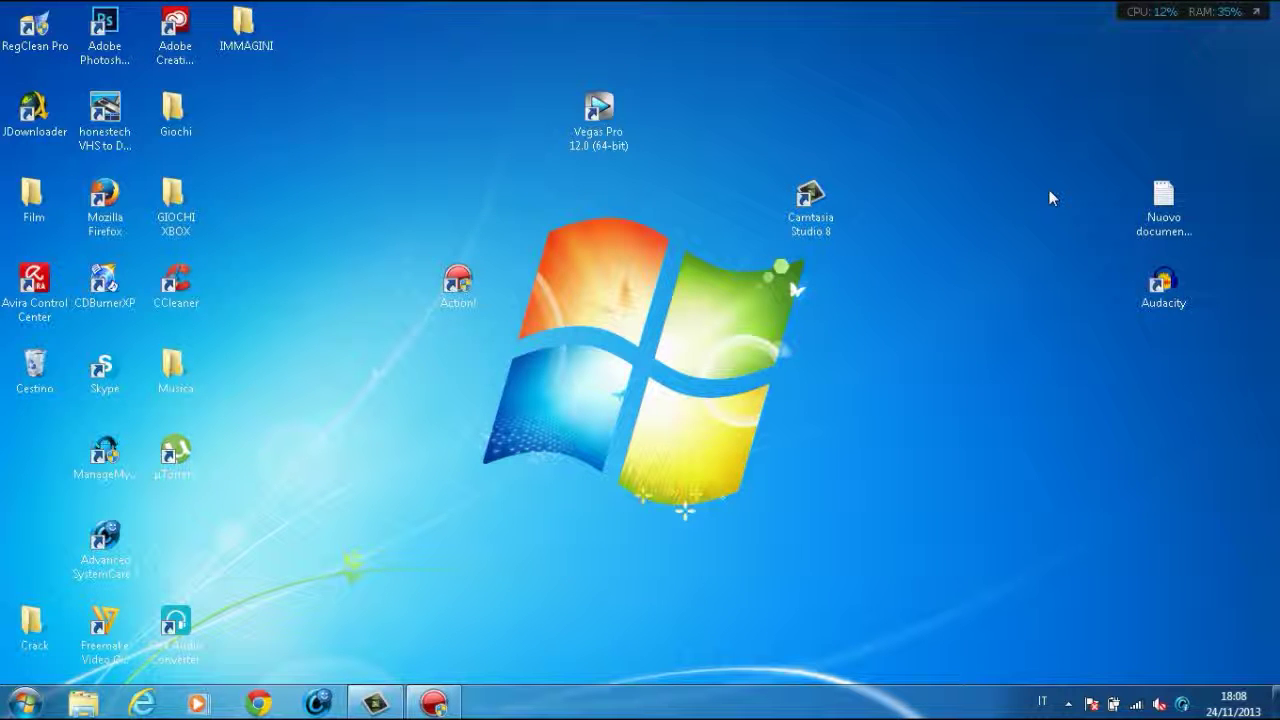
Step: Launch Vegas Pro 12.0 from the desktop and bring its window to the front
double_click(602, 112)
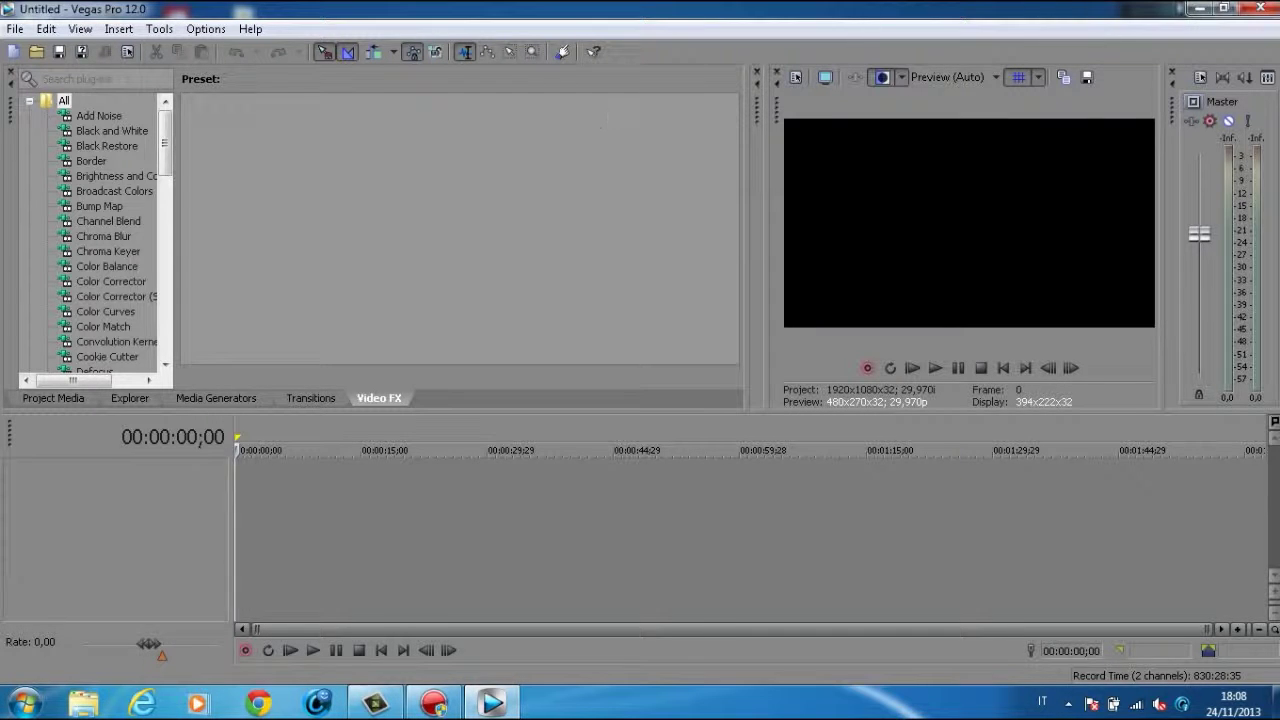
left_click(1199, 8)
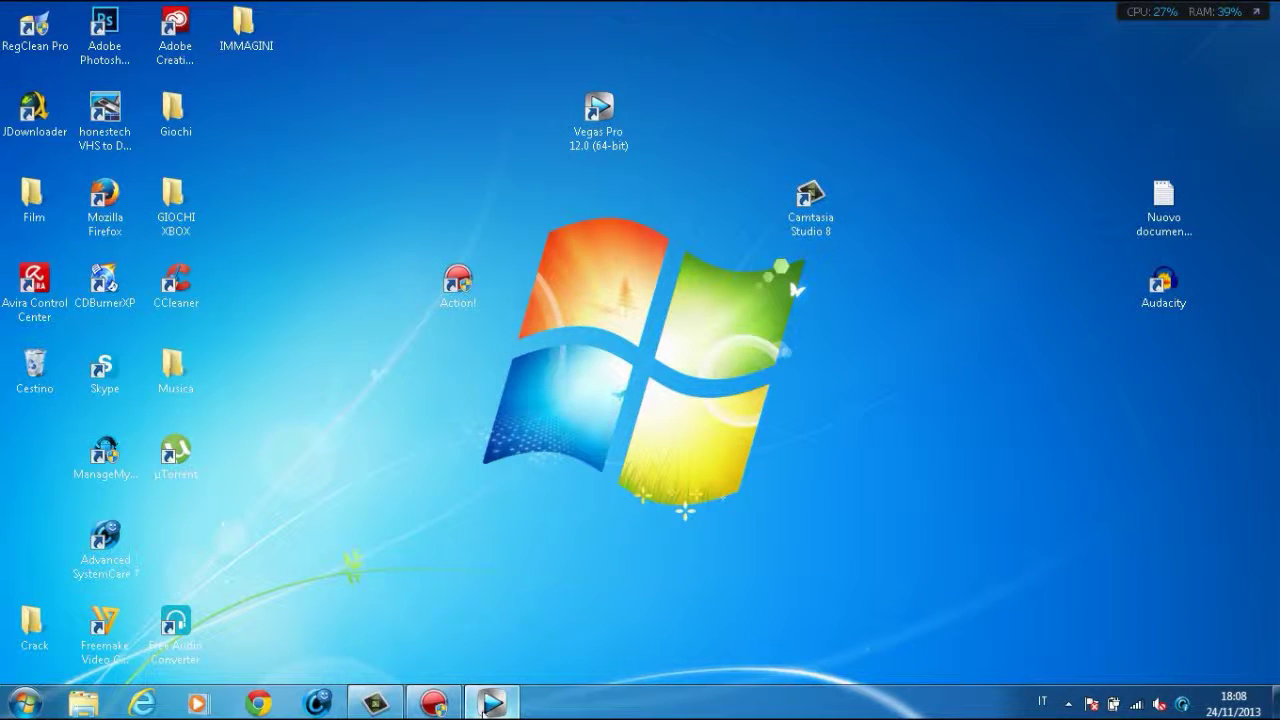
left_click(484, 708)
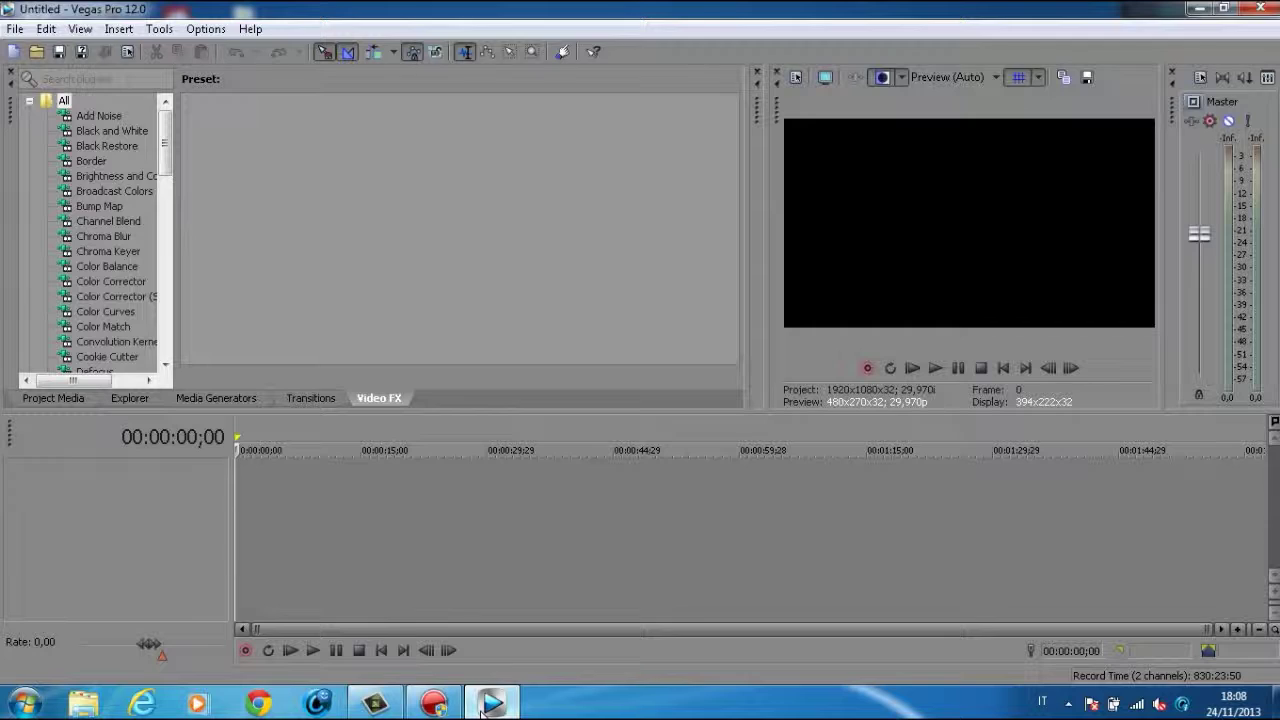
left_click(484, 708)
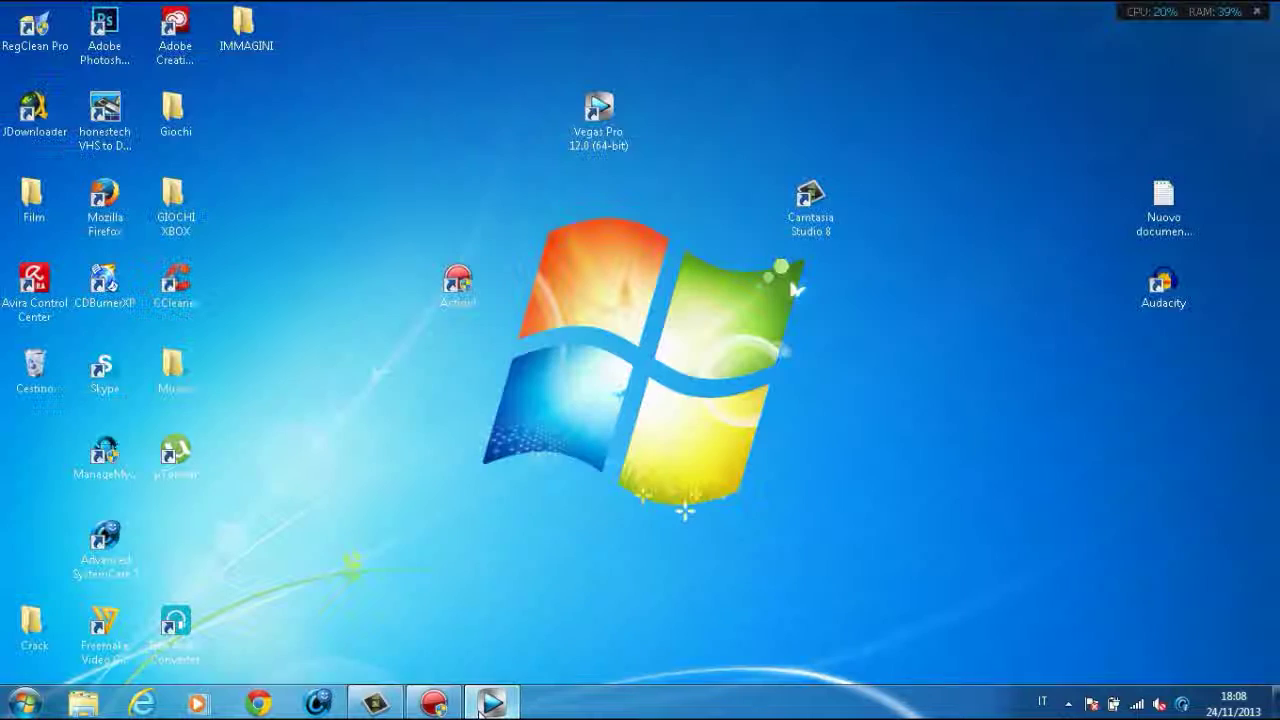
left_click(481, 708)
left_click(481, 708)
left_click(481, 708)
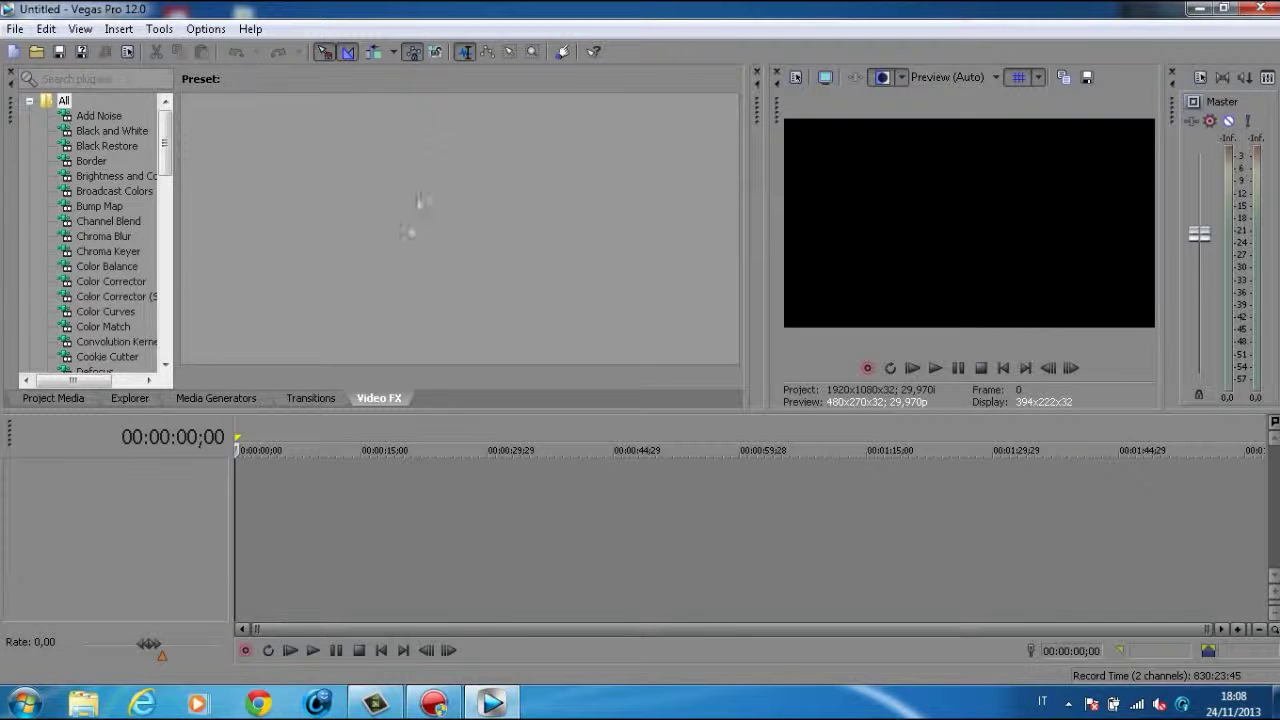
Step: Examine the Video FX presets, including Color Balance, Color Match, Fill Light, Film Effects and Film Grain, and close Vegas Pro
left_click(108, 266)
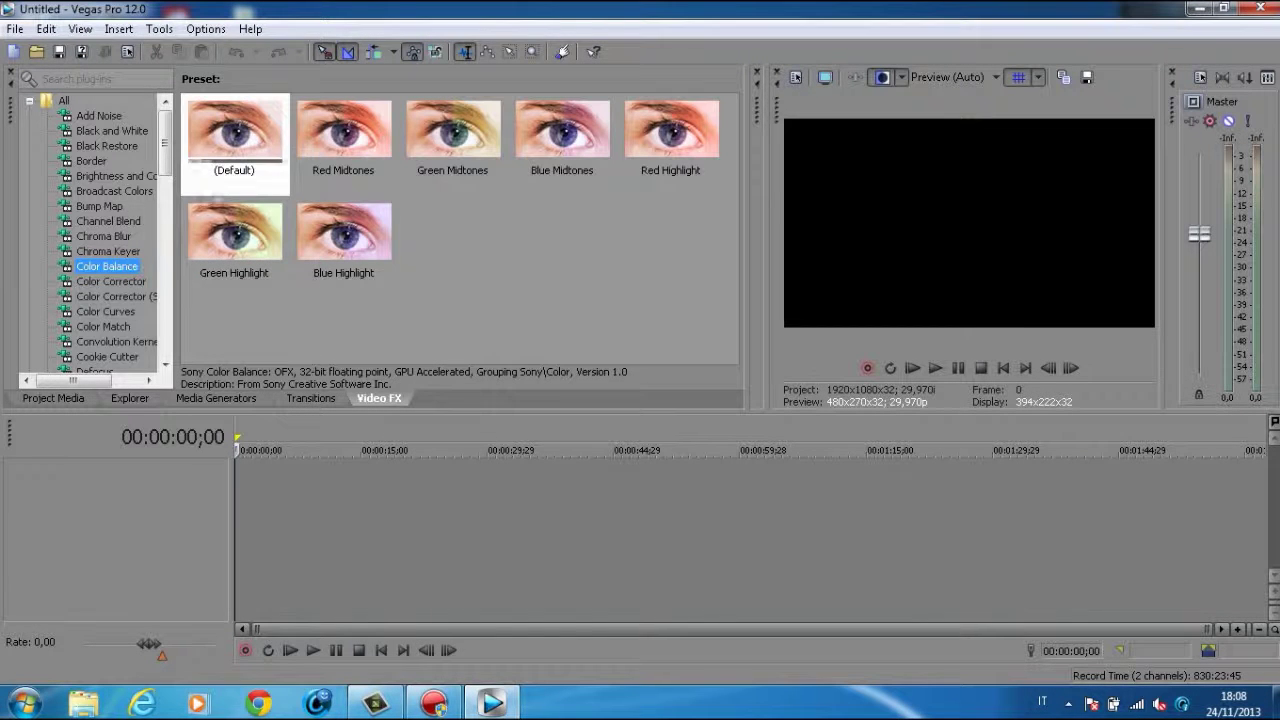
left_click(102, 222)
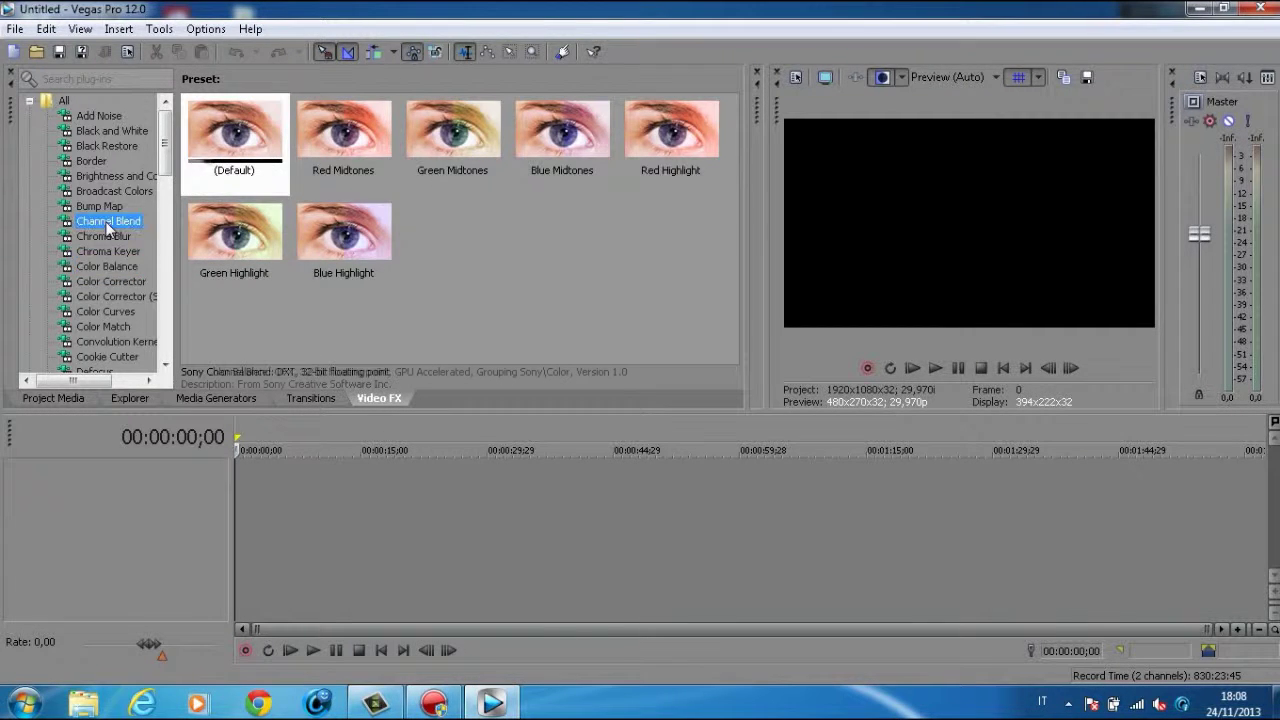
scroll(95, 245, "down", 3)
left_click(94, 237)
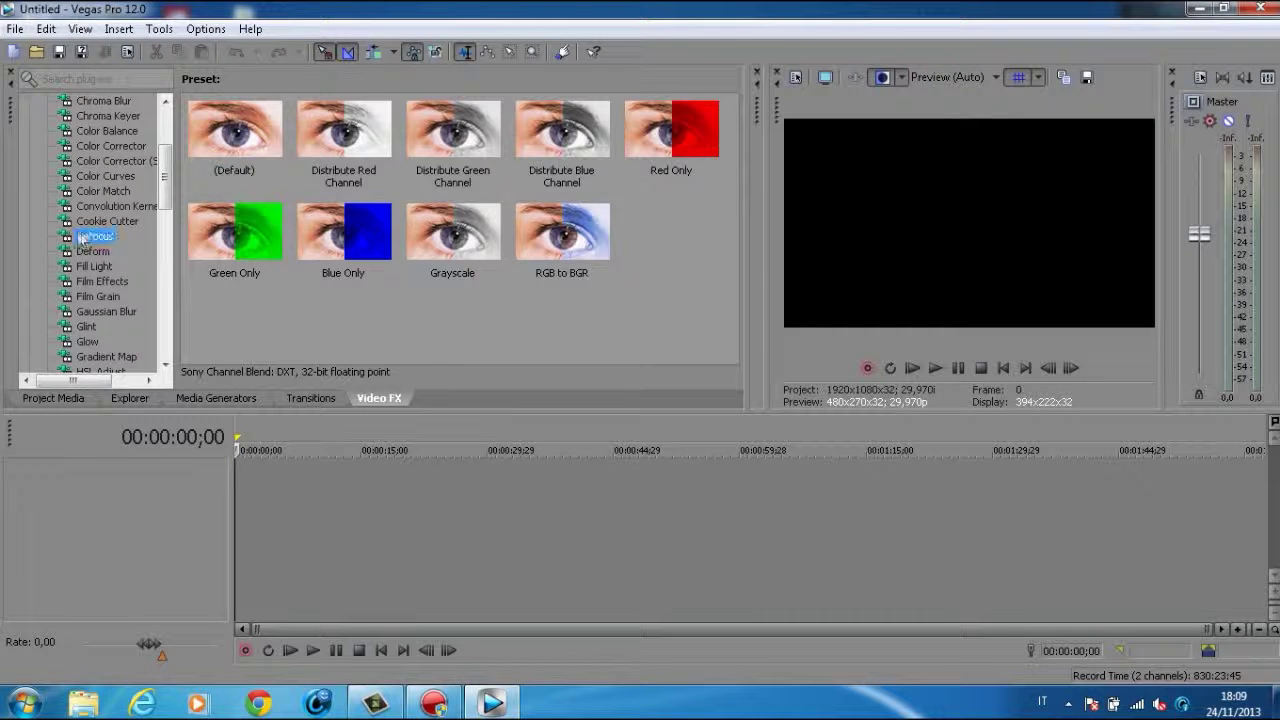
left_click(110, 193)
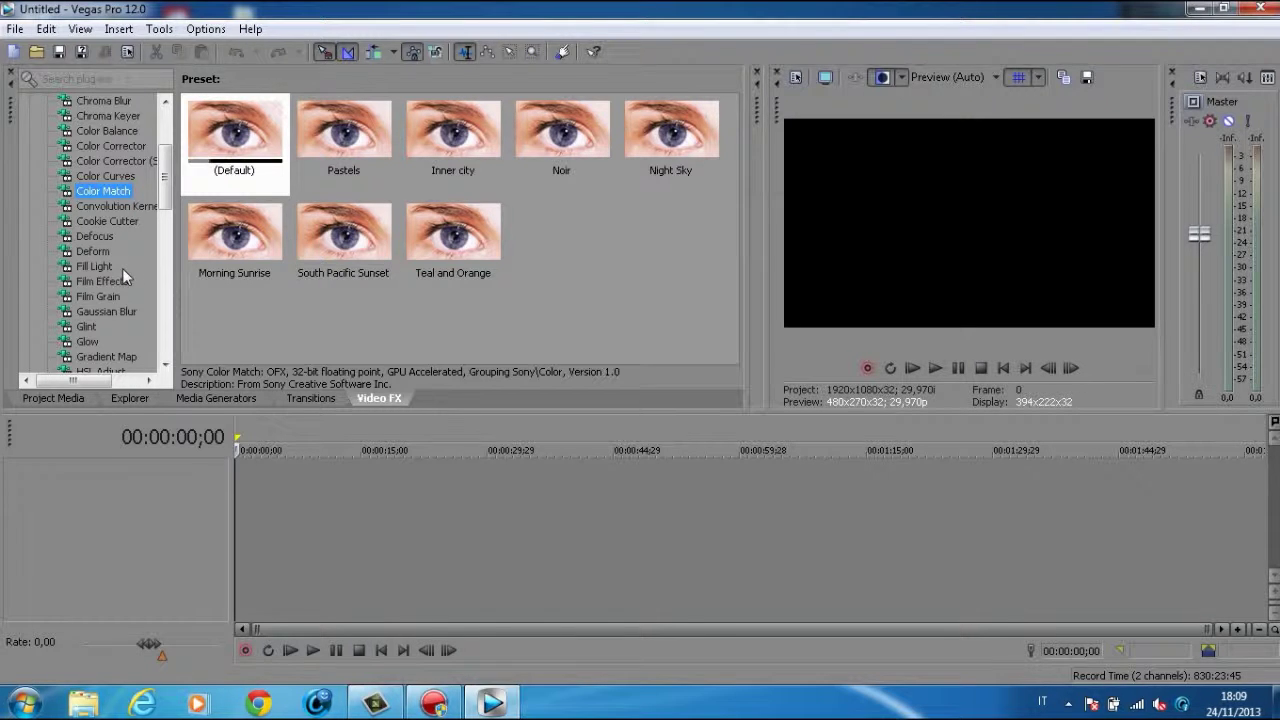
left_click(107, 264)
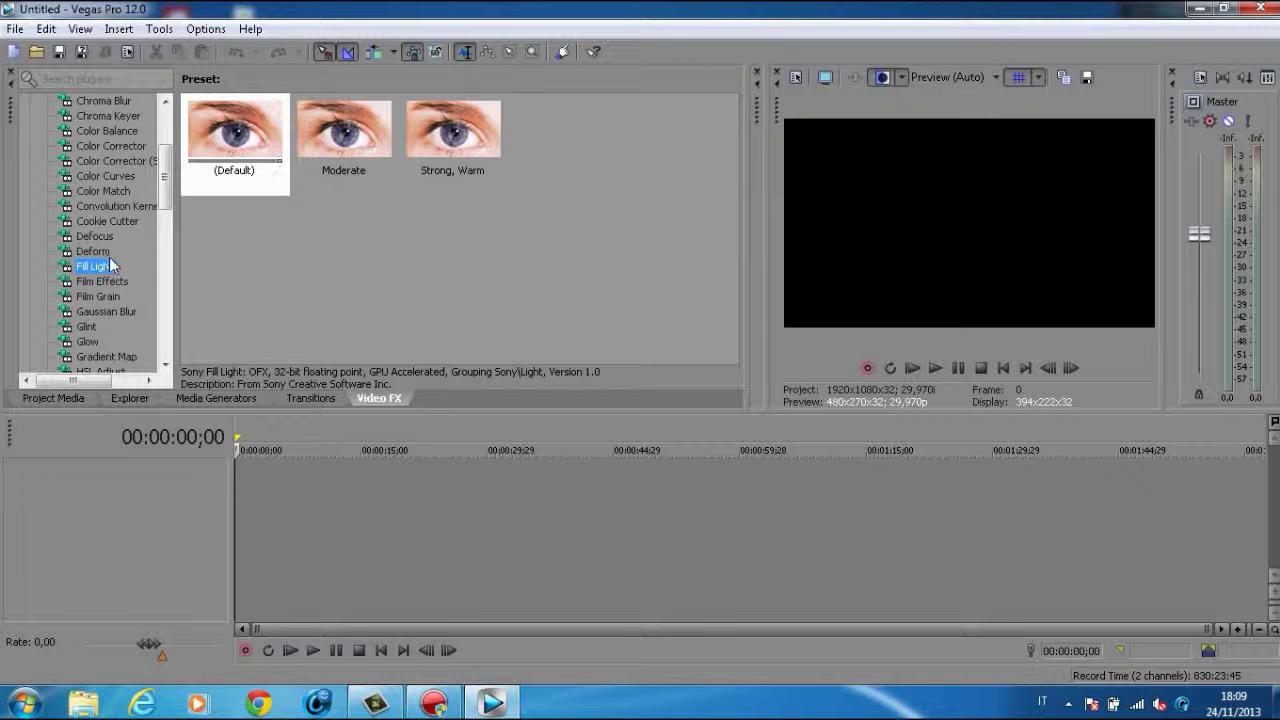
left_click(106, 298)
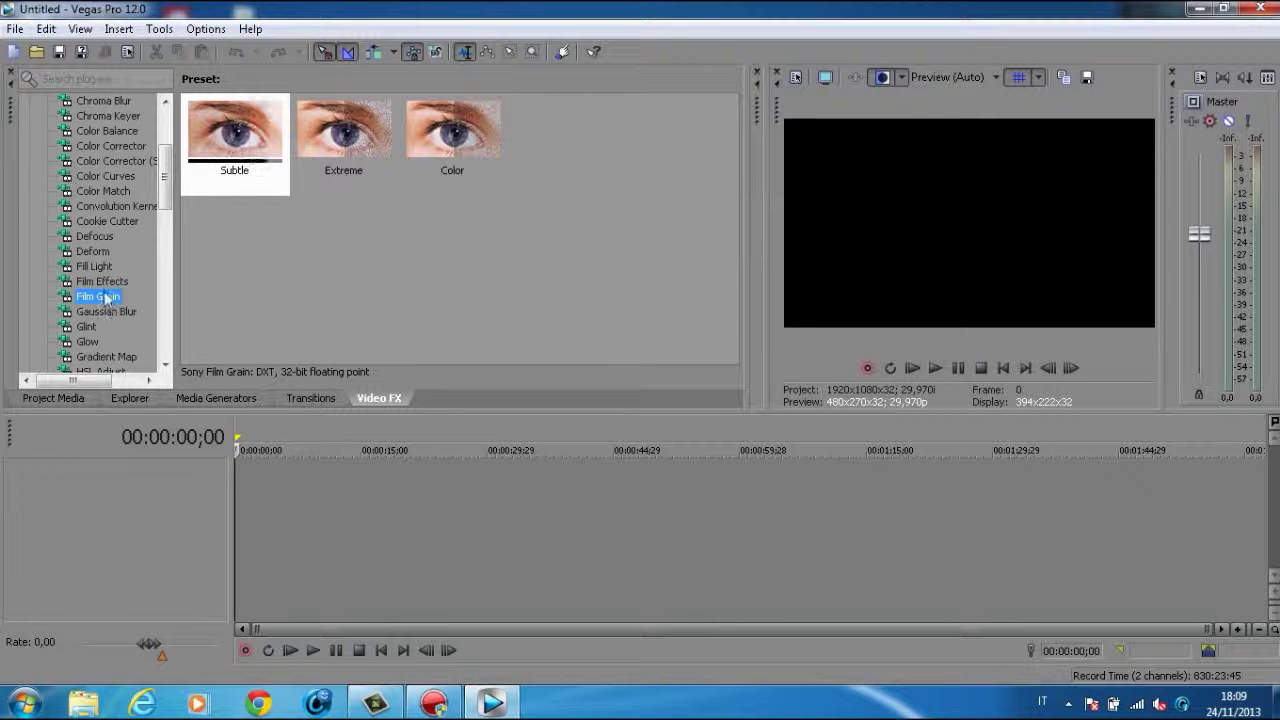
left_click(95, 283)
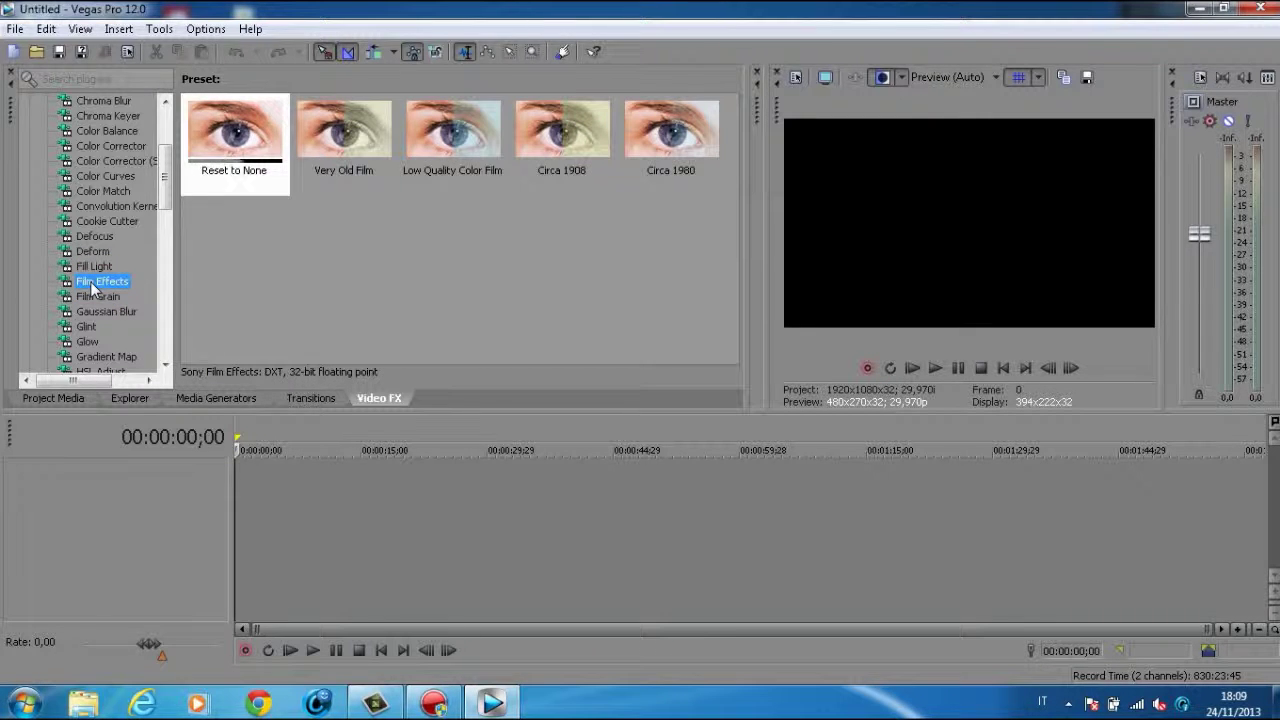
left_click(88, 300)
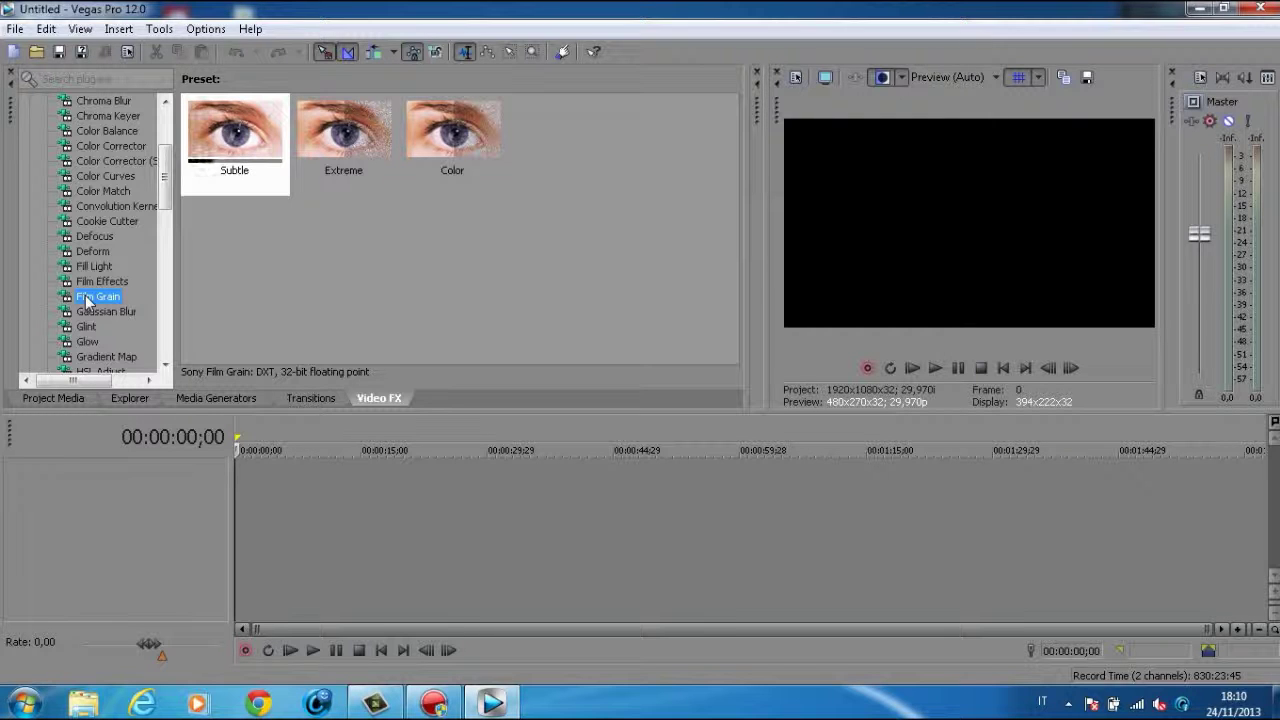
left_click(1254, 9)
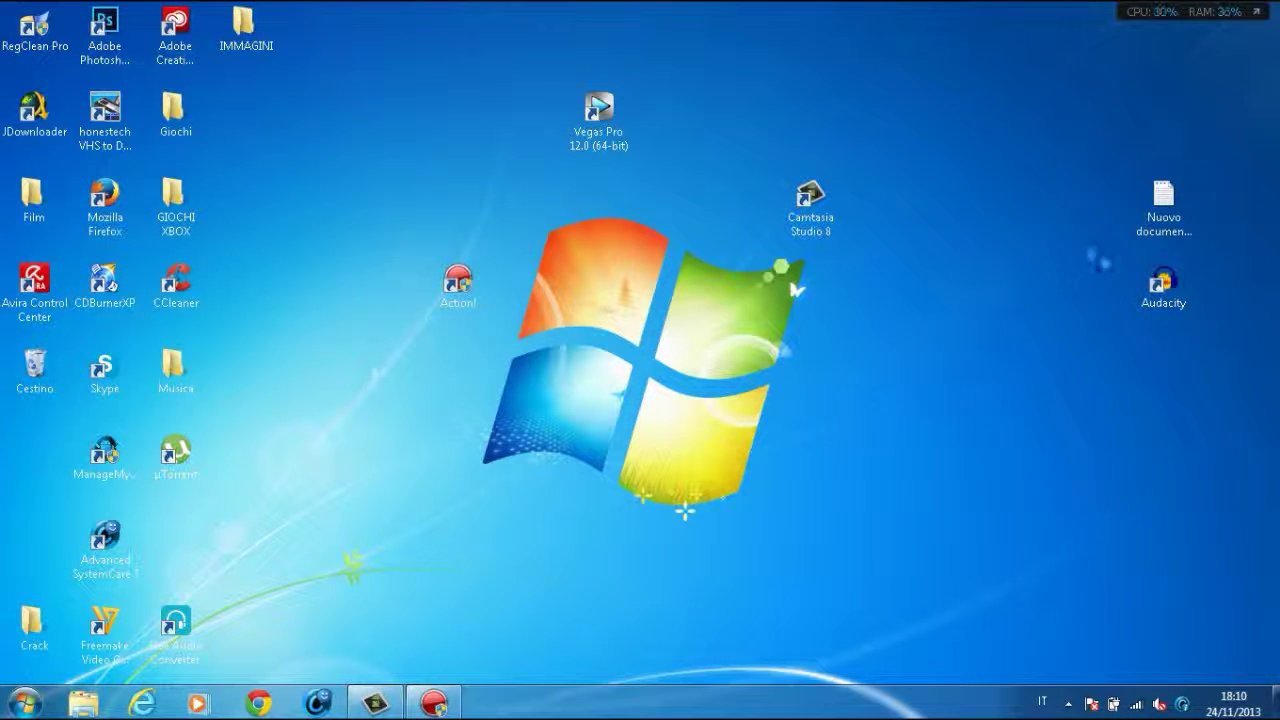
Step: Launch Camtasia Studio 8 from the desktop and maximize its window
double_click(822, 226)
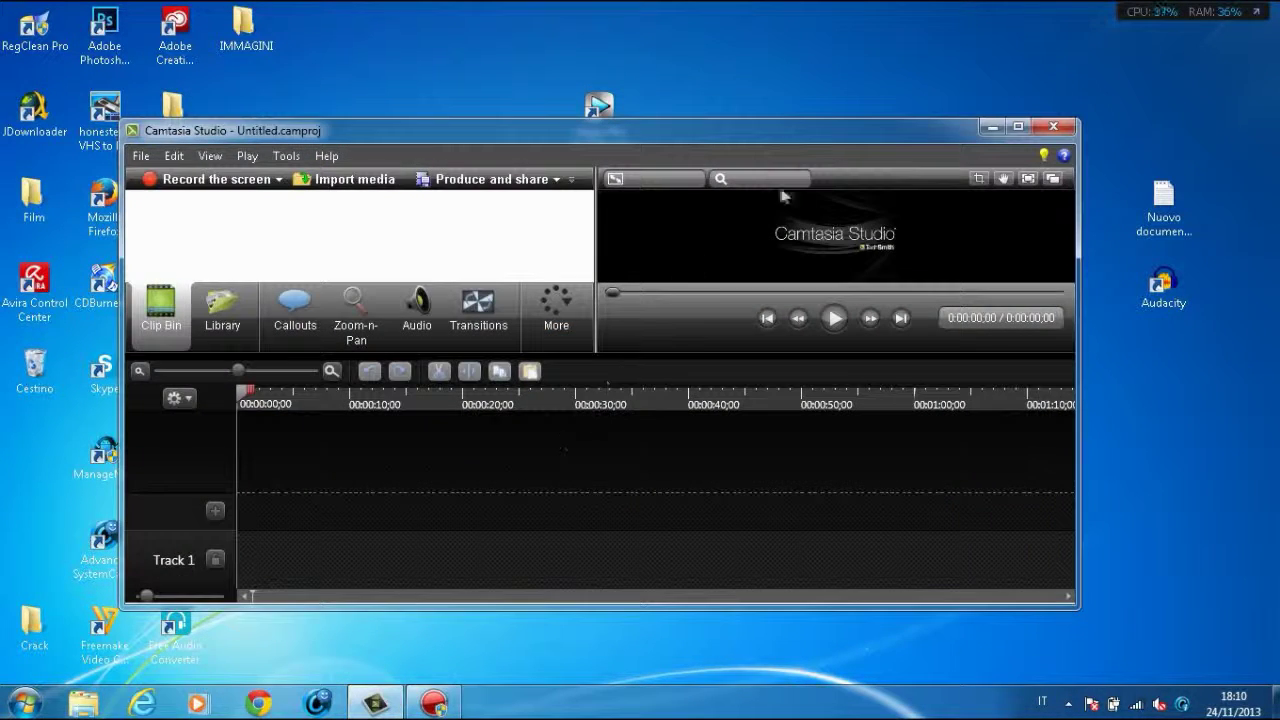
left_click(1008, 129)
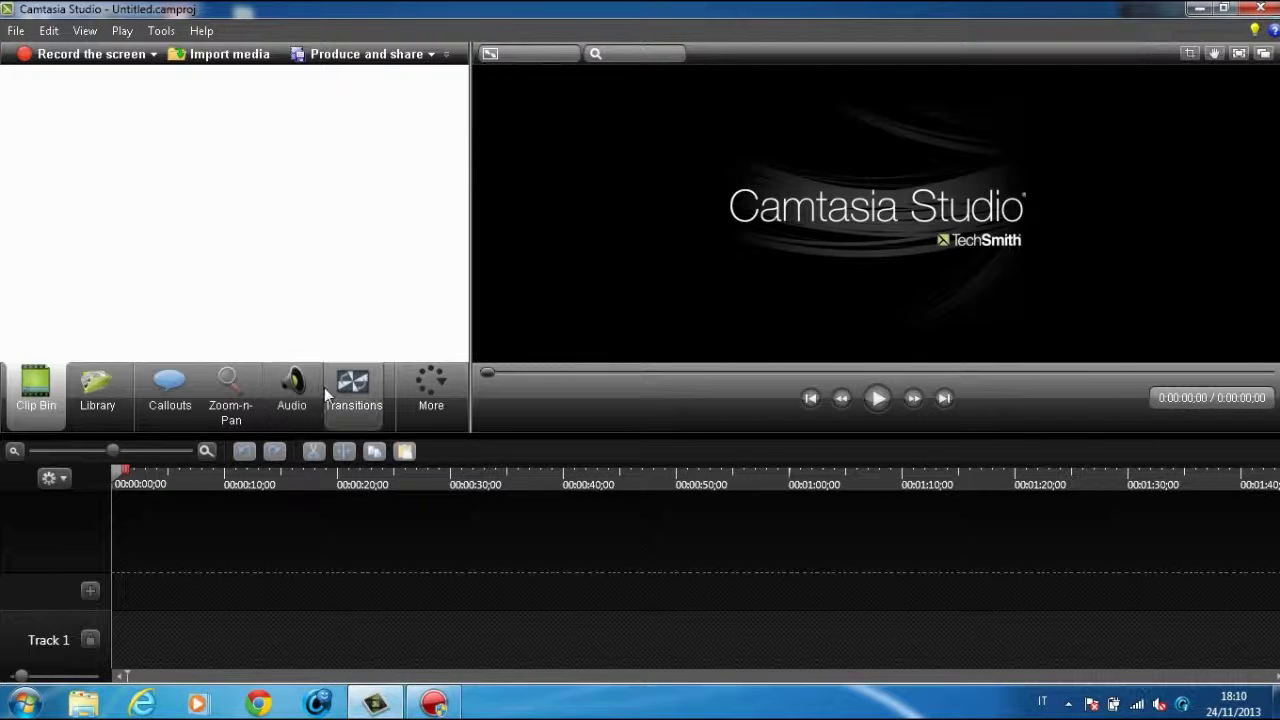
mouse_move(325, 396)
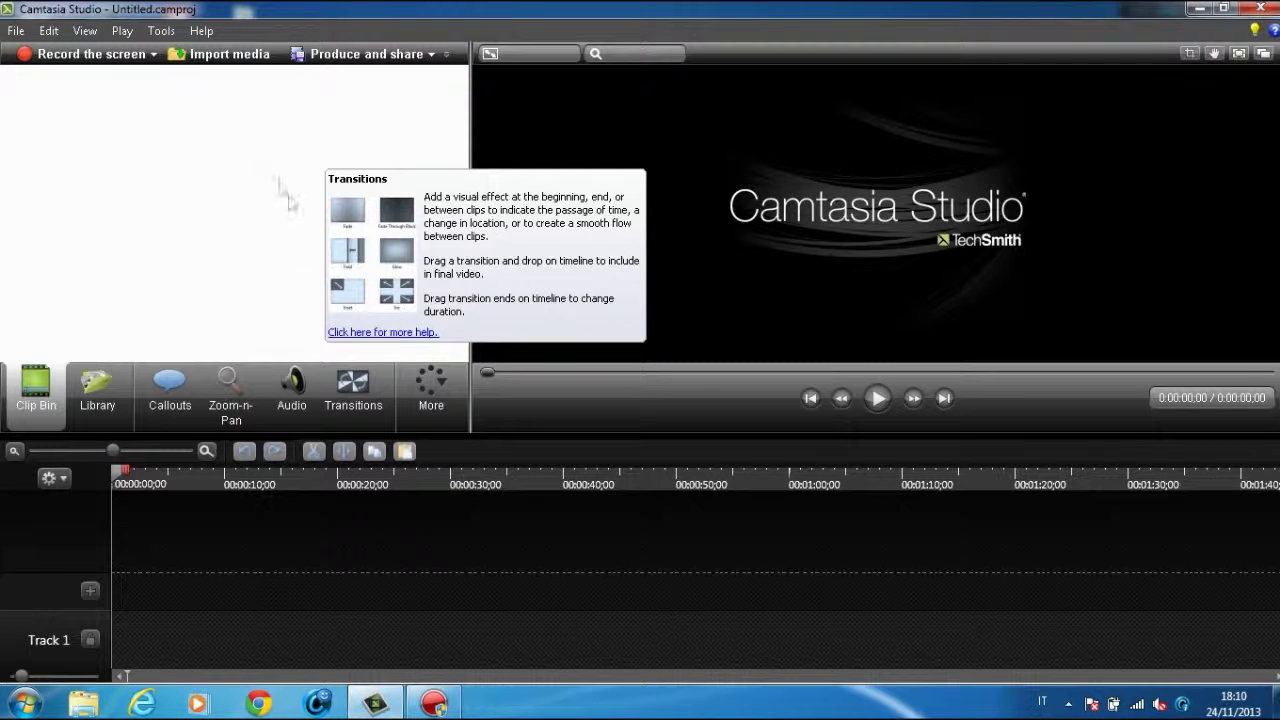
Step: Import Wildlife.wmv from the Video campione folder into the clip bin
left_click(225, 55)
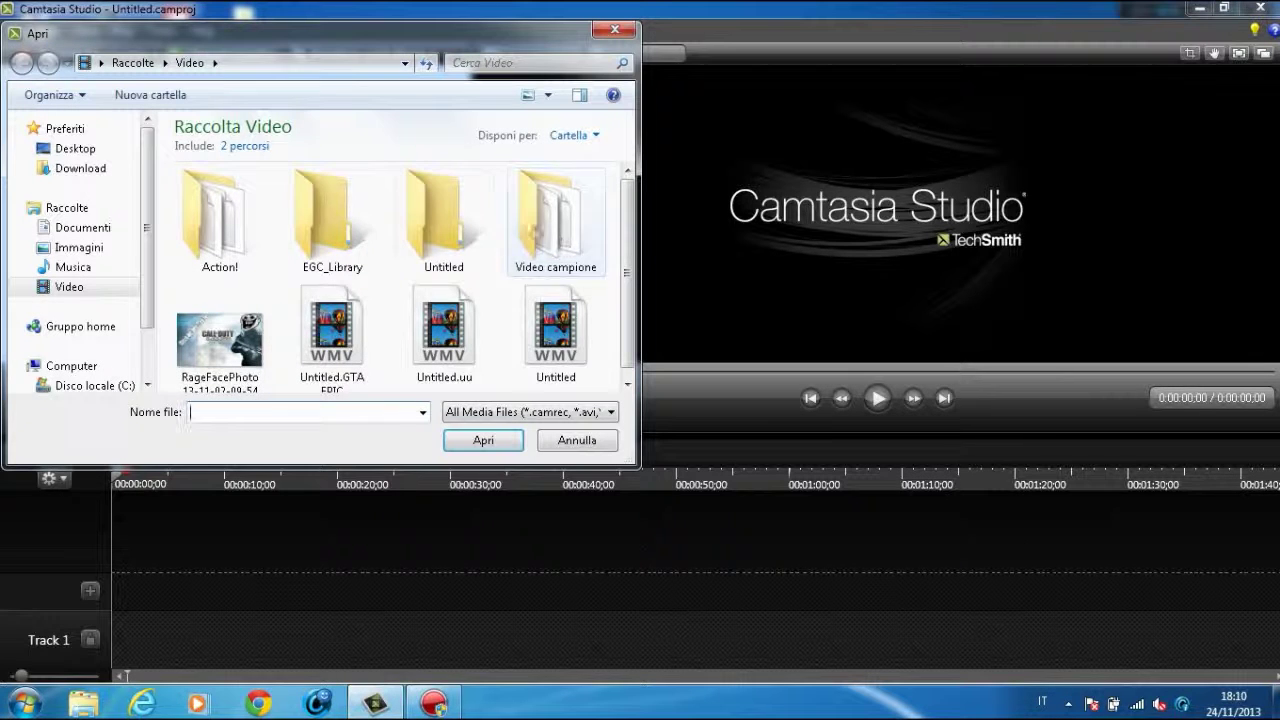
double_click(516, 220)
double_click(213, 205)
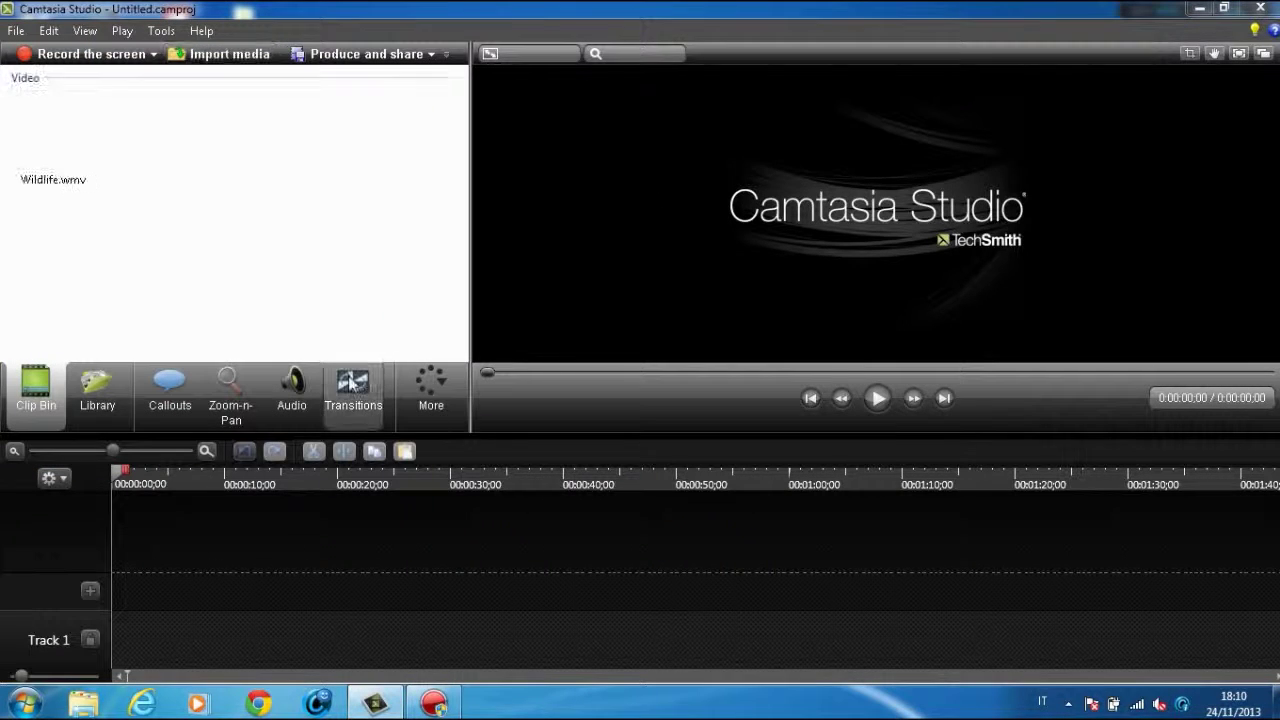
Step: Add Wildlife.wmv to the timeline on Track 2 and set the editing dimensions to 1280 x 720, YouTube & Screencast (16:9)
left_click_drag(42, 118, 217, 585)
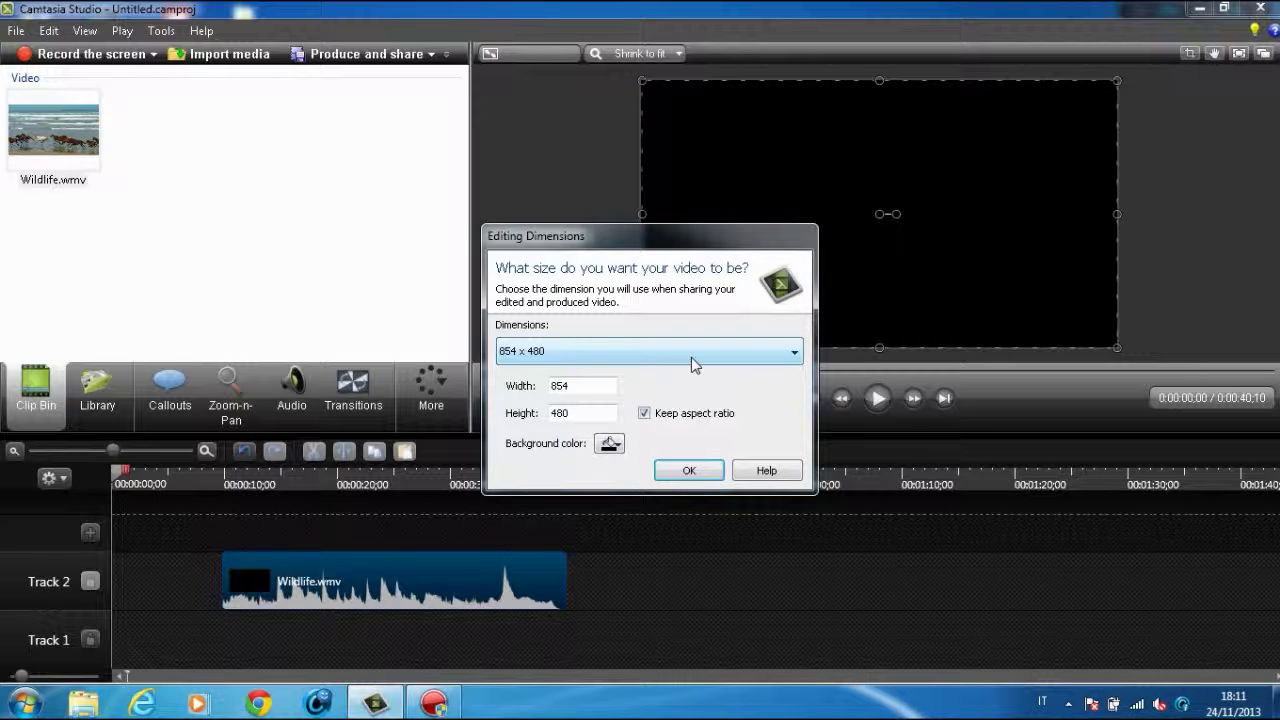
left_click(692, 364)
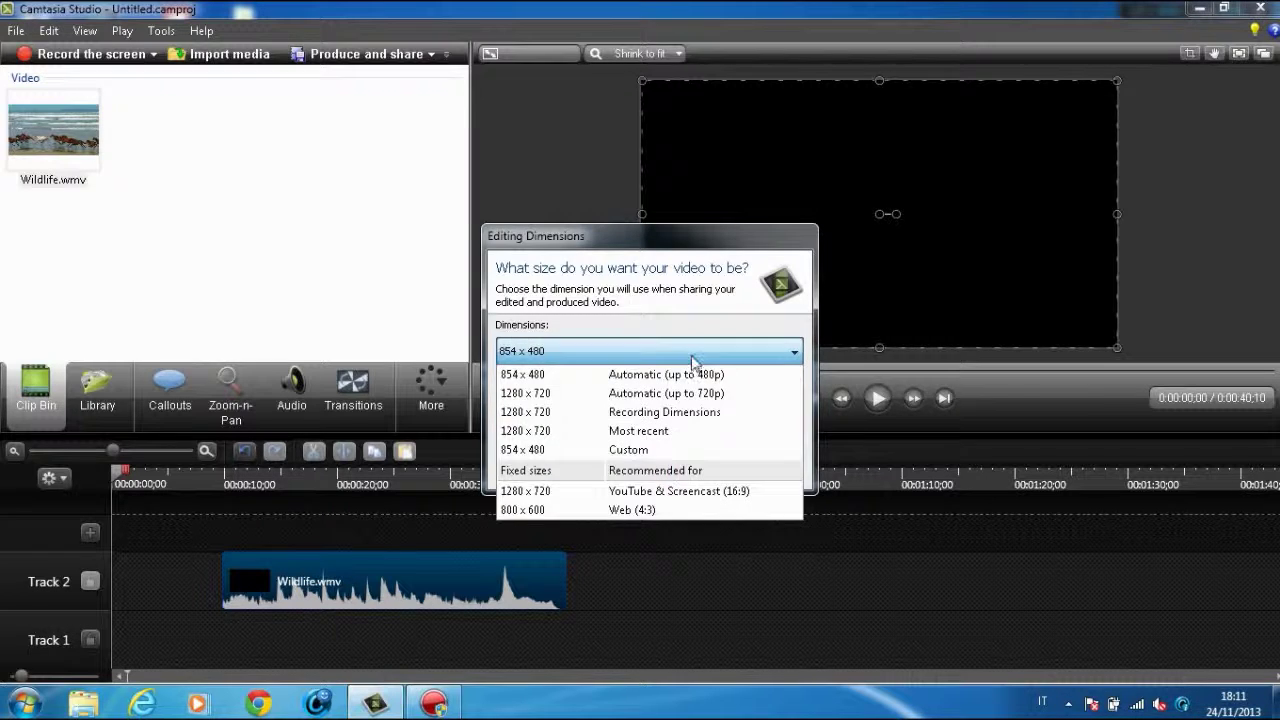
left_click(730, 490)
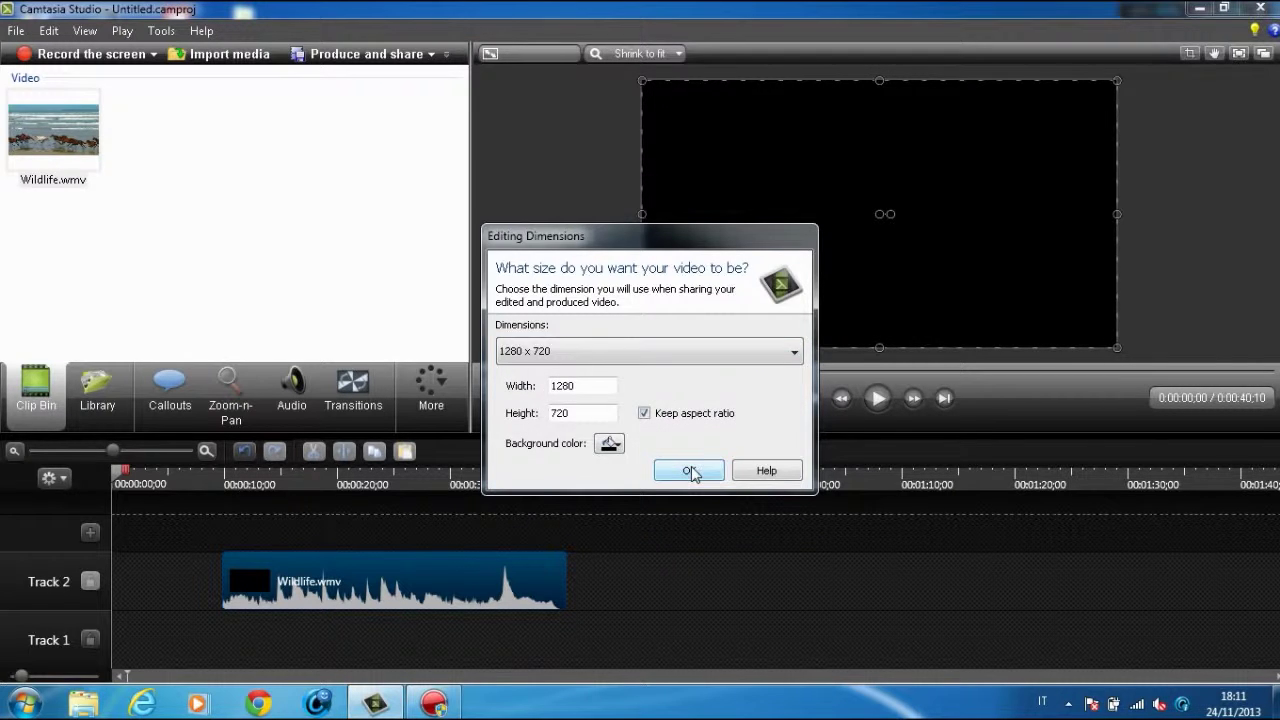
left_click(689, 470)
Step: Move the Wildlife.wmv clip to the start of Track 2 and place the playhead at 0:00:06;00
left_click(437, 575)
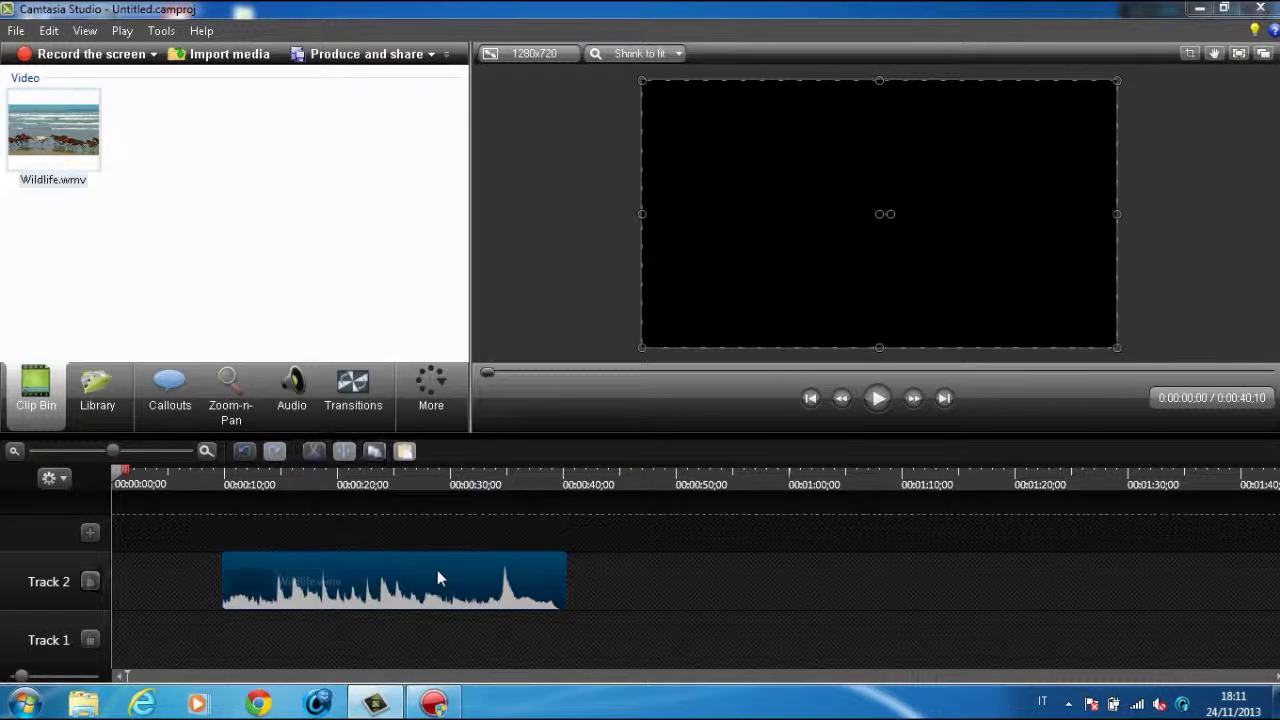
left_click_drag(437, 575, 260, 596)
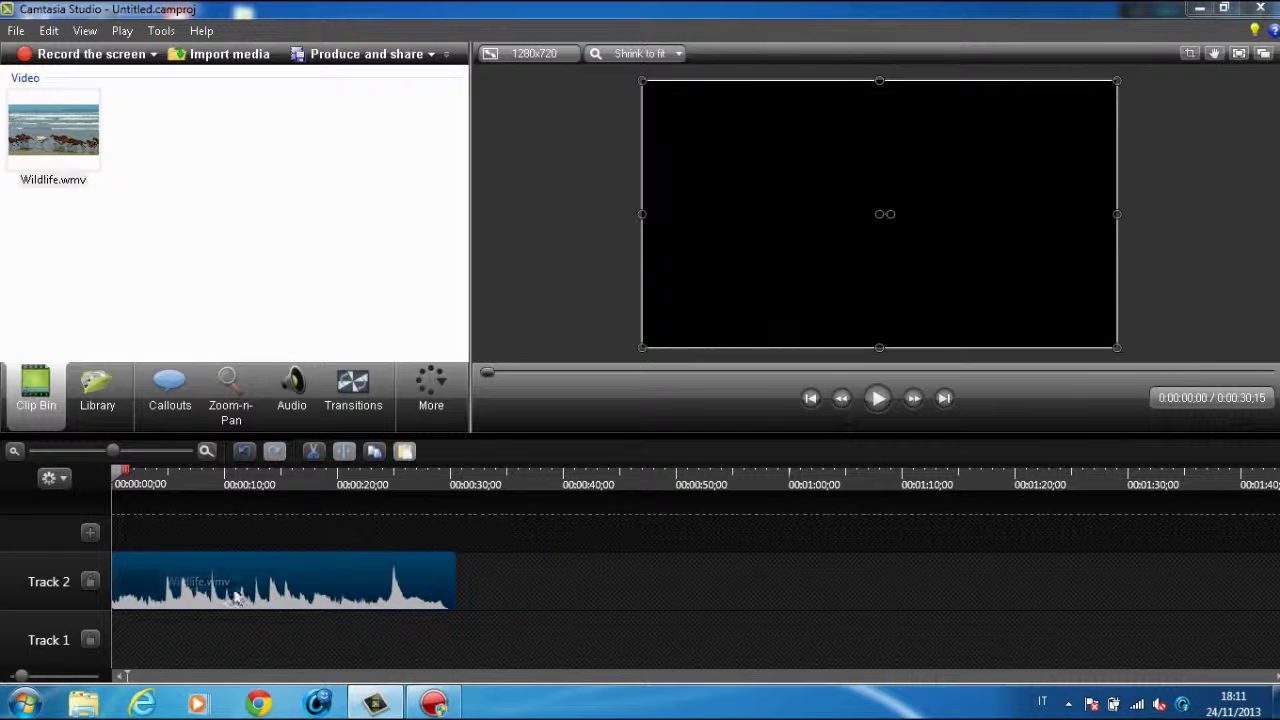
left_click_drag(118, 485, 180, 484)
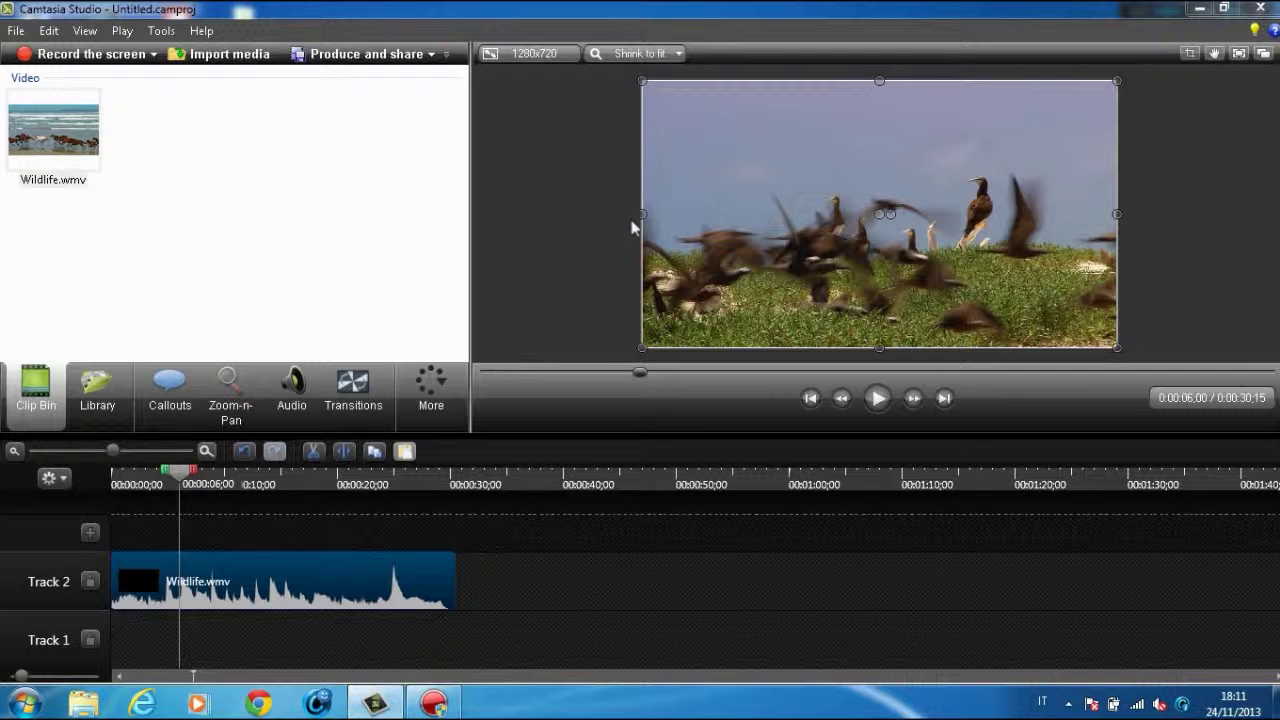
Step: Narrow the Wildlife video on the canvas so black areas remain at both sides, and shift it slightly sideways
left_click_drag(645, 212, 818, 194)
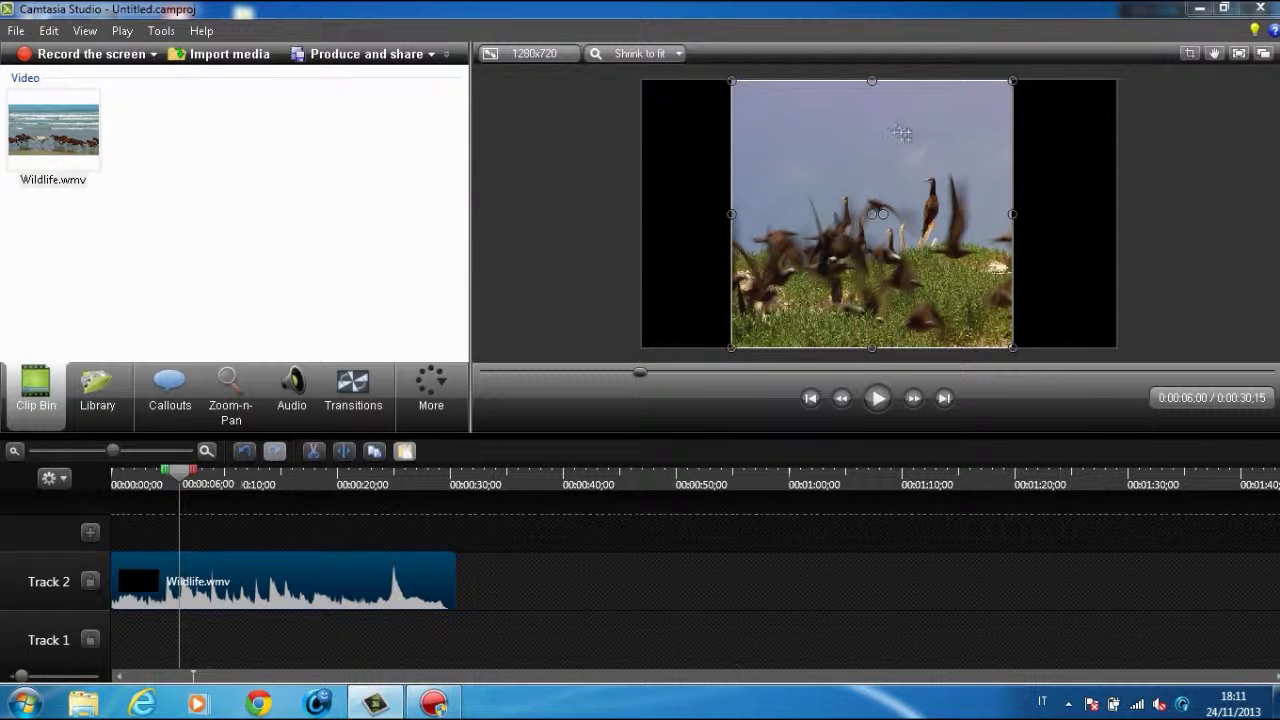
left_click(1100, 88)
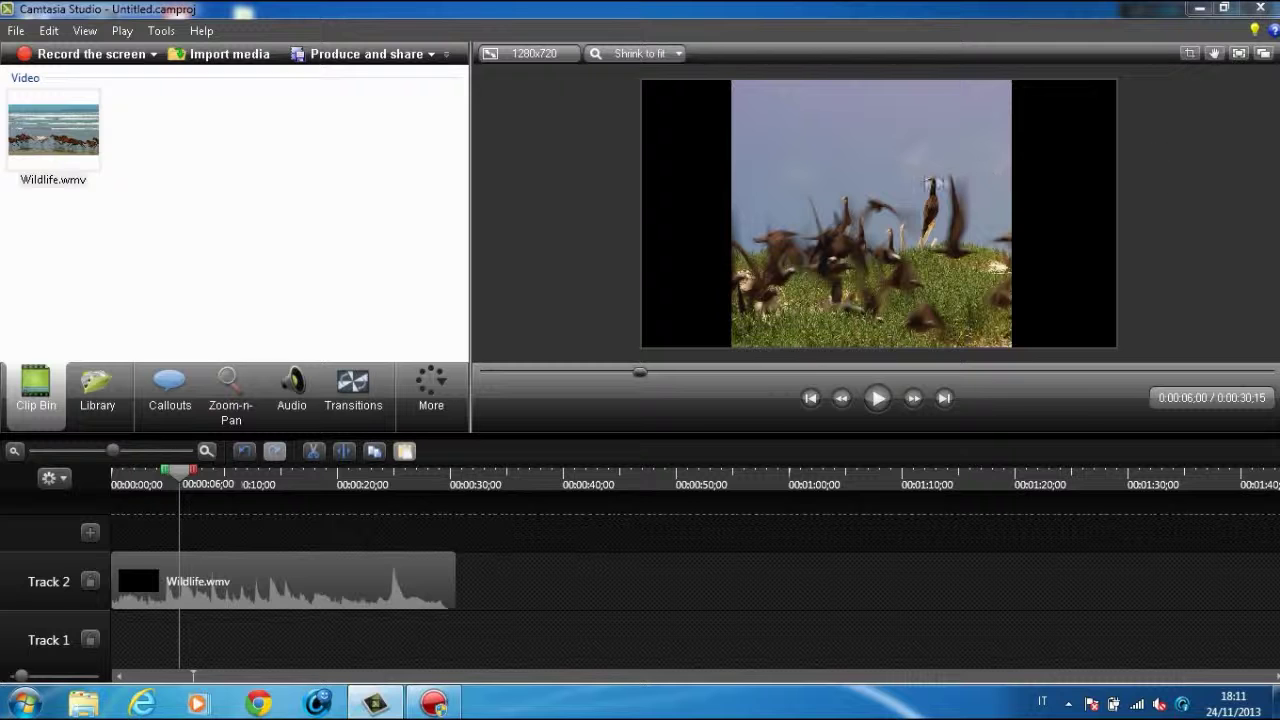
left_click(733, 218)
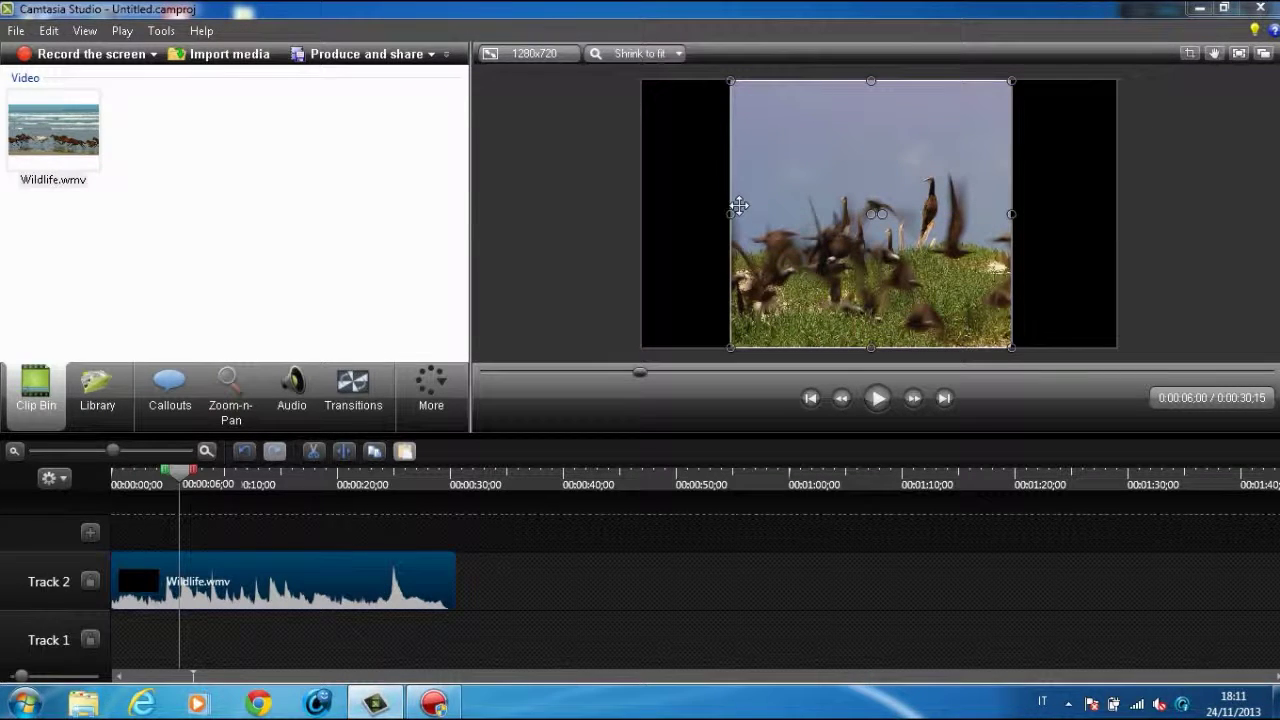
mouse_move(765, 203)
left_mouse_down()
mouse_move(729, 208)
mouse_move(763, 206)
left_mouse_up()
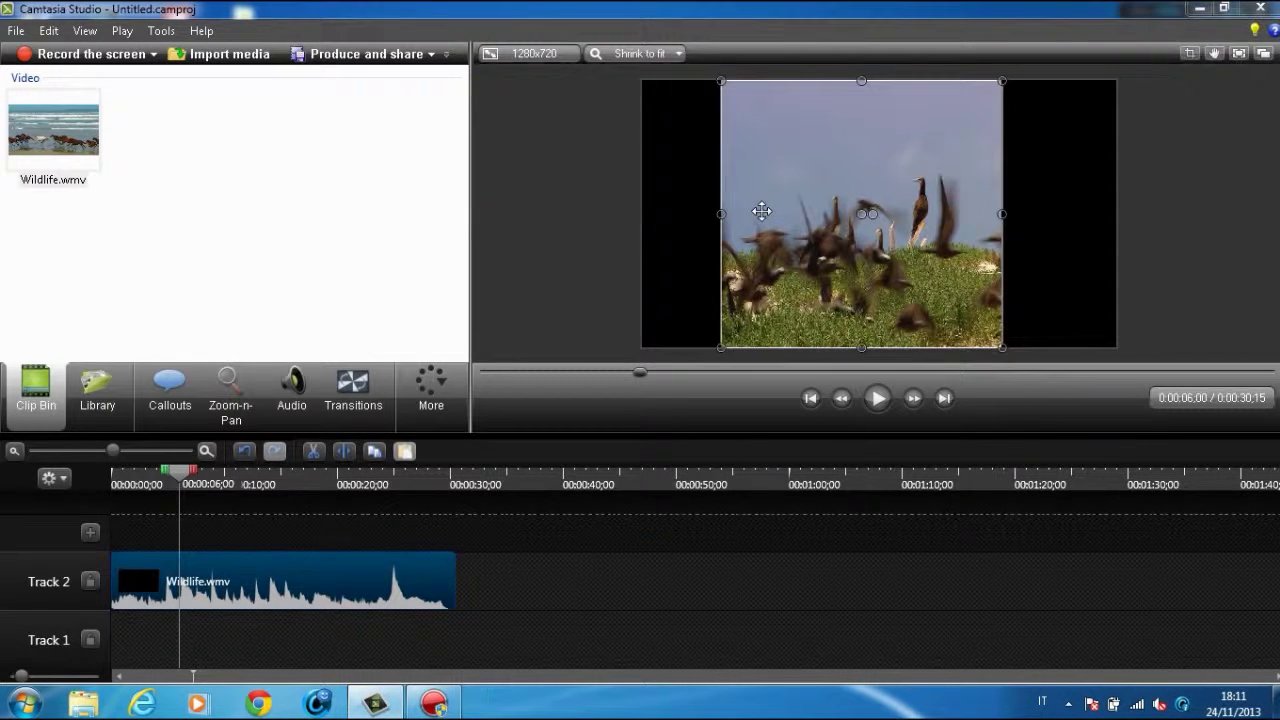
left_click_drag(863, 211, 861, 211)
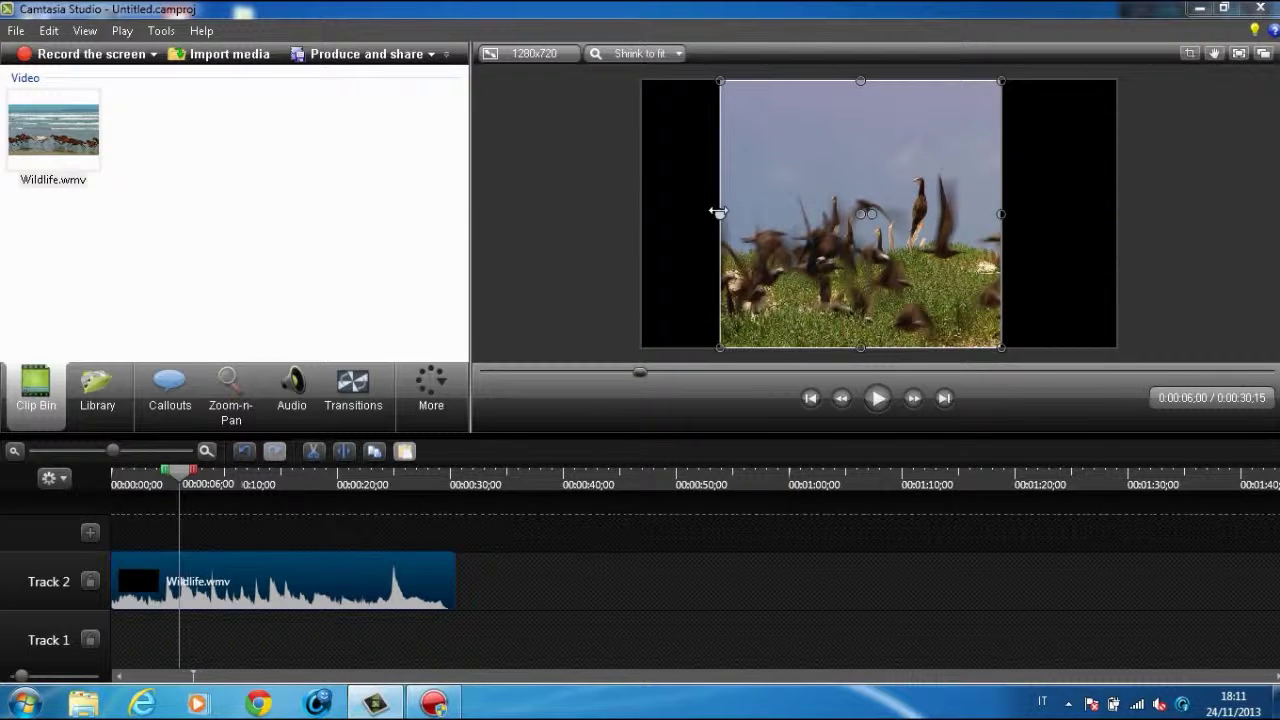
Step: Stretch the Wildlife video's side edges back to the canvas borders and adjust its upper and lower edges to fill the frame
left_click_drag(719, 212, 633, 205)
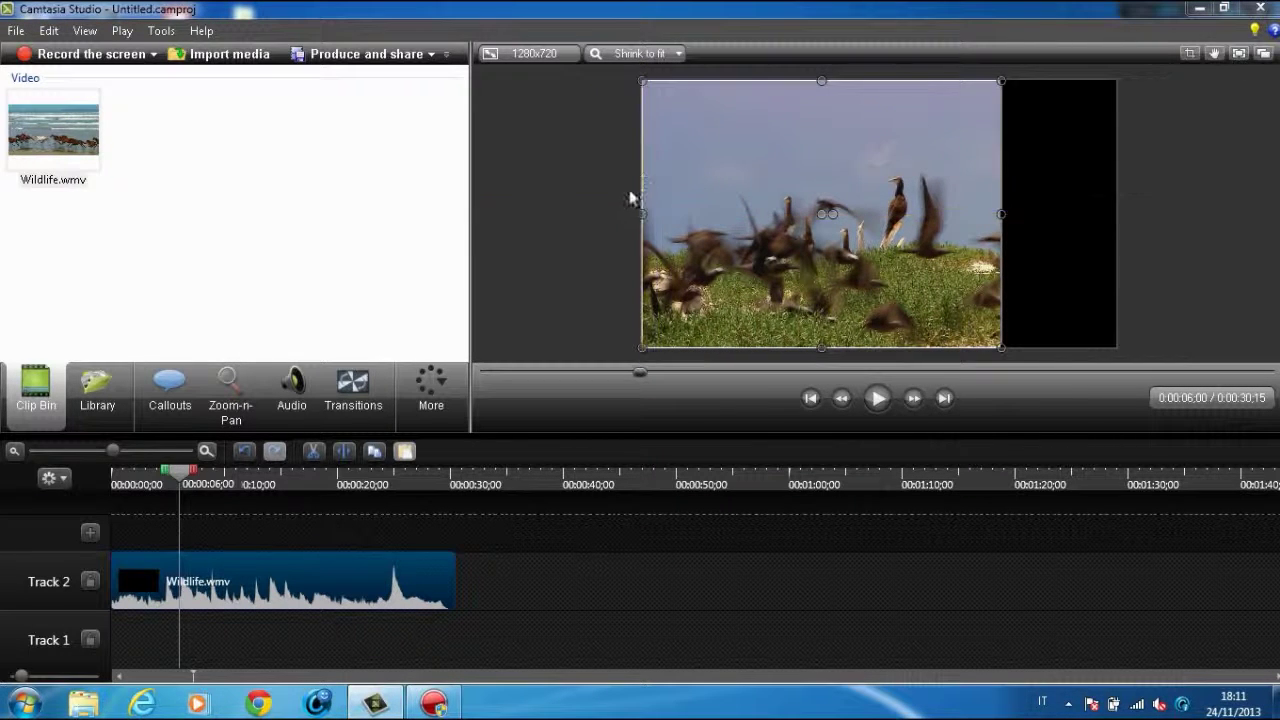
left_click_drag(1001, 214, 1115, 213)
left_click_drag(875, 79, 878, 86)
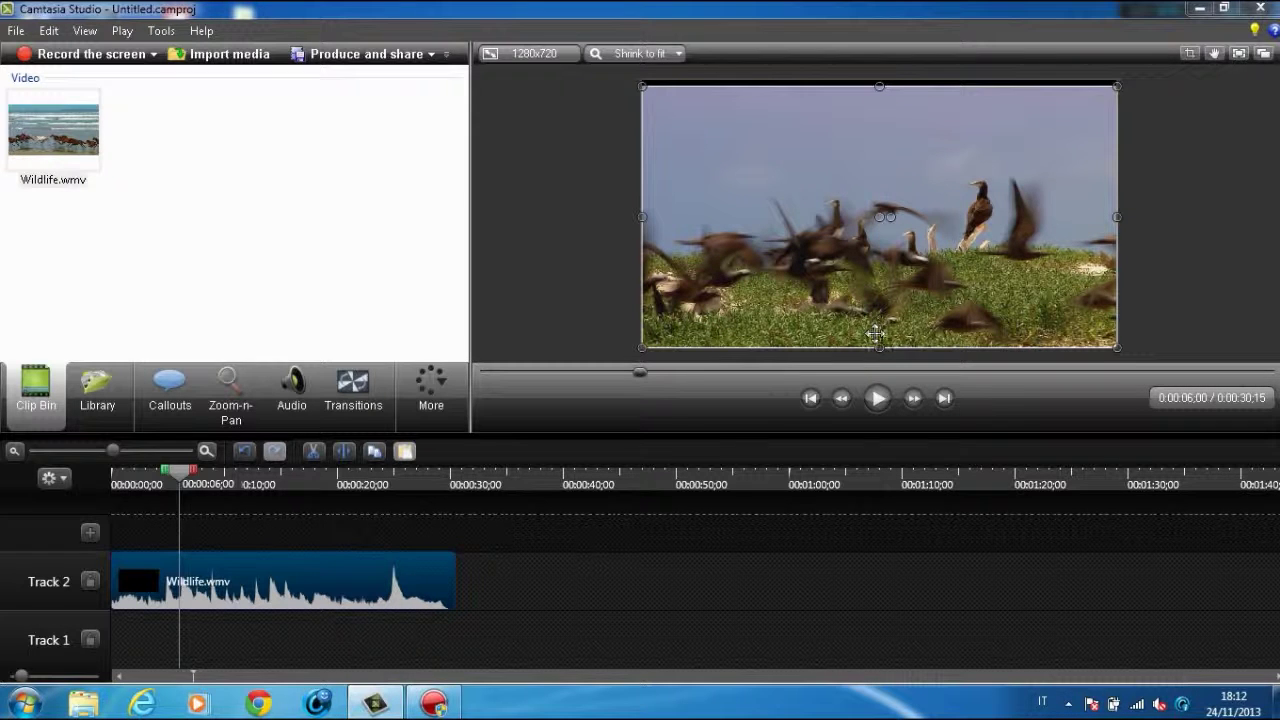
left_click_drag(879, 349, 879, 342)
left_click_drag(879, 83, 879, 80)
left_click_drag(879, 341, 881, 345)
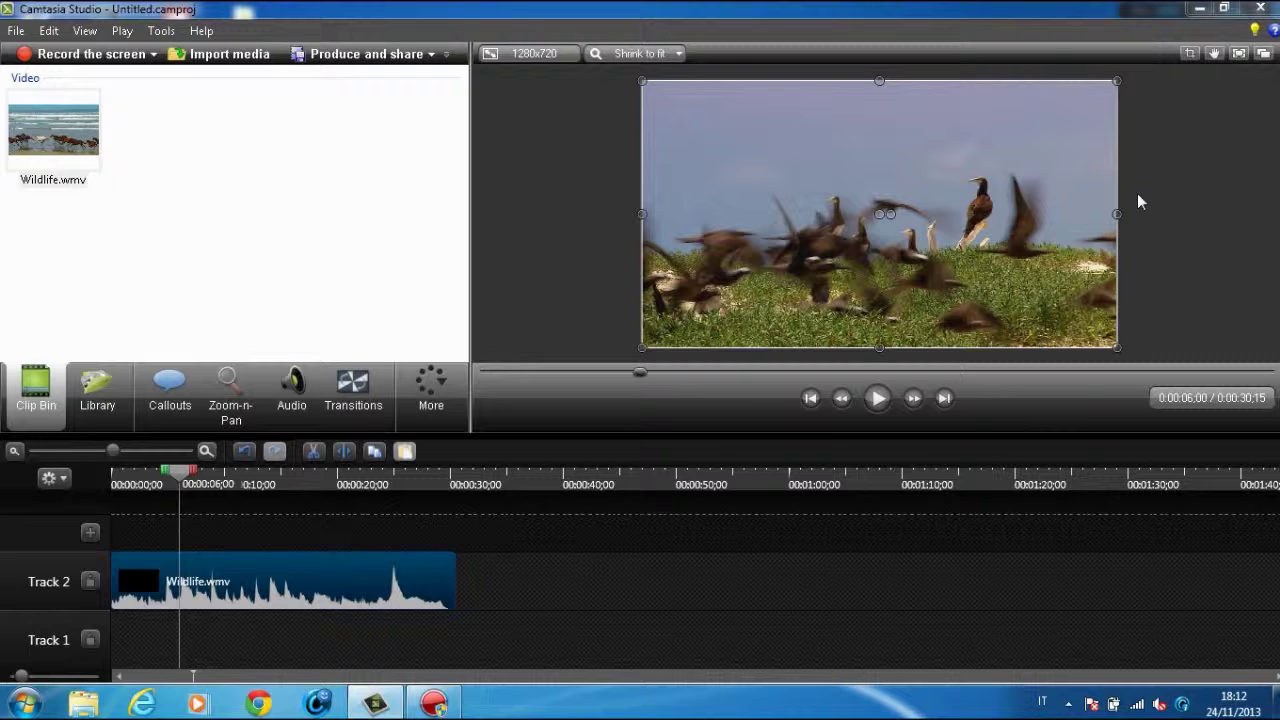
Step: Look over the callout shapes and add a Zoom-n-Pan keyframe at 0:00:06;00 on the Wildlife clip, framing almost the whole video
left_click(146, 408)
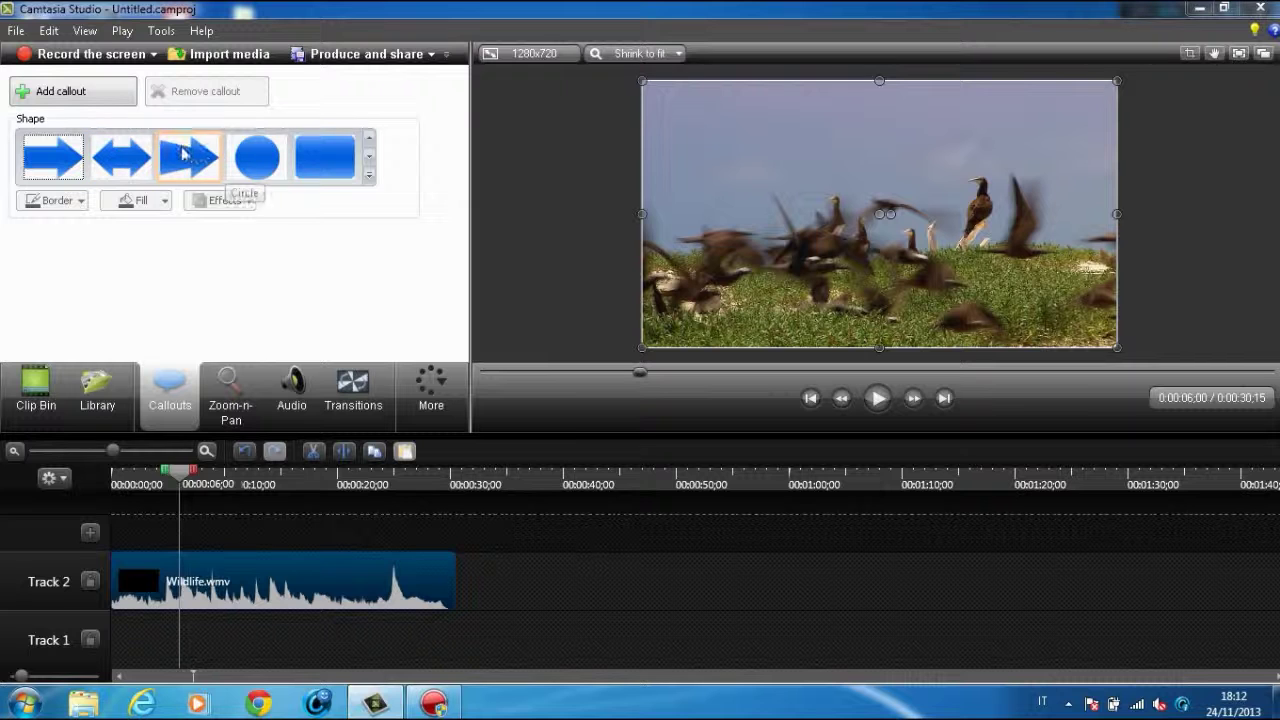
left_click(230, 392)
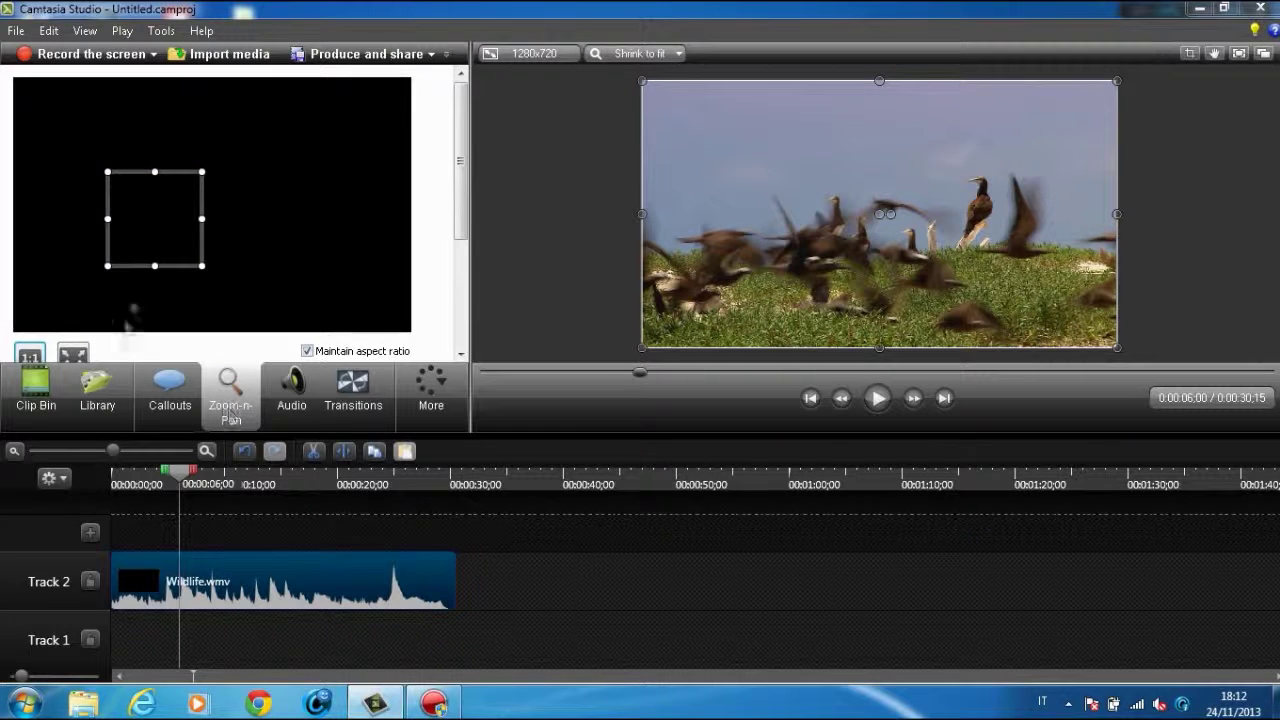
left_click_drag(162, 256, 143, 243)
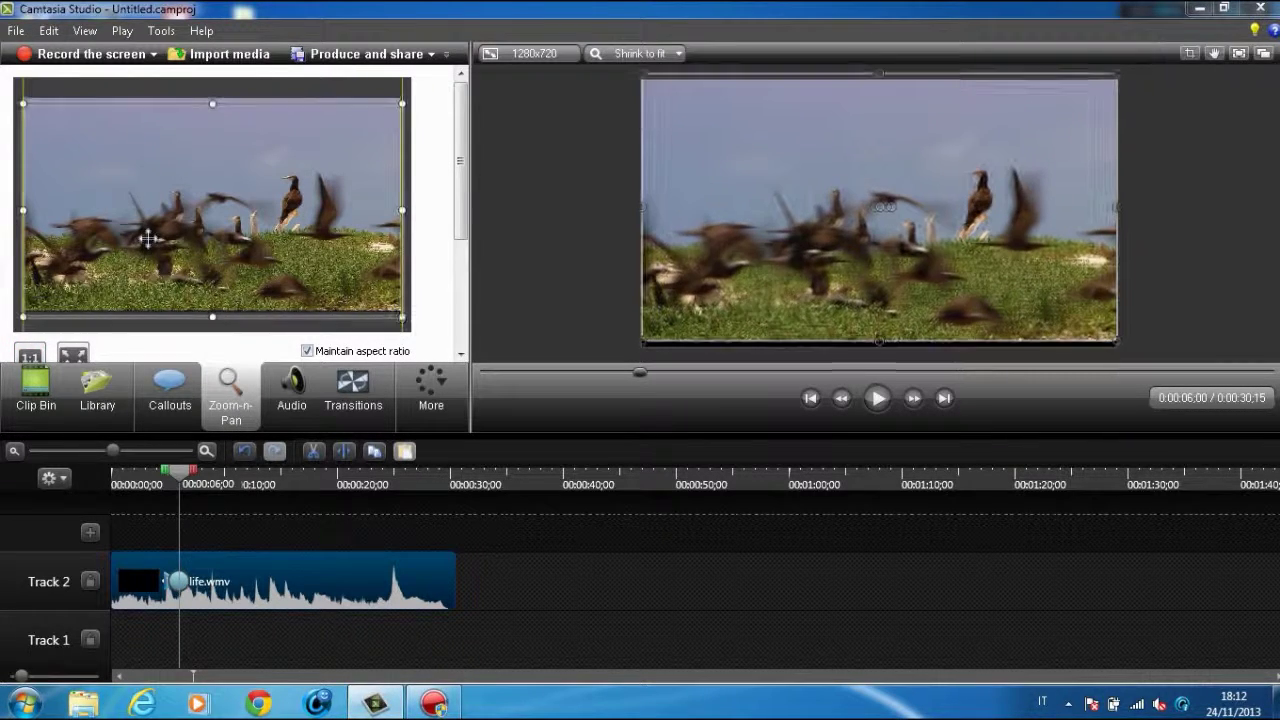
Step: View the audio editing options and apply the Cube rotate transition to the start of the Wildlife clip on Track 2
left_click(309, 389)
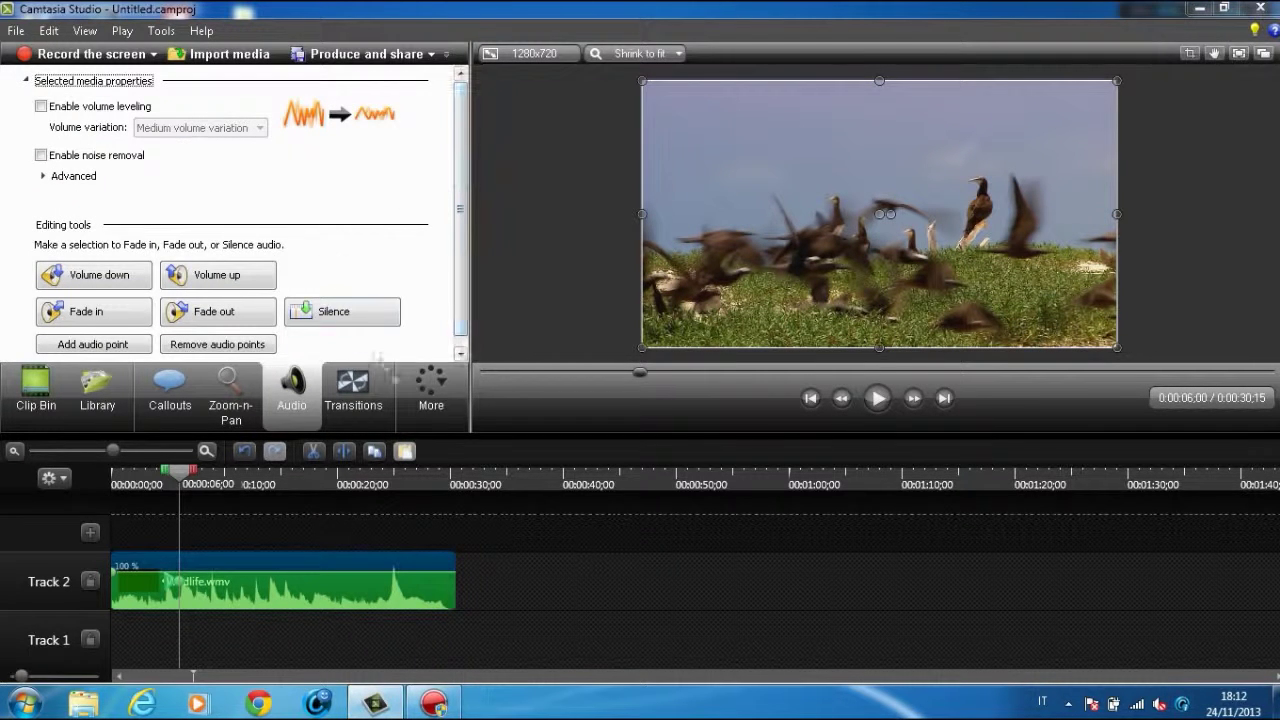
left_click(380, 393)
left_click_drag(388, 260, 178, 581)
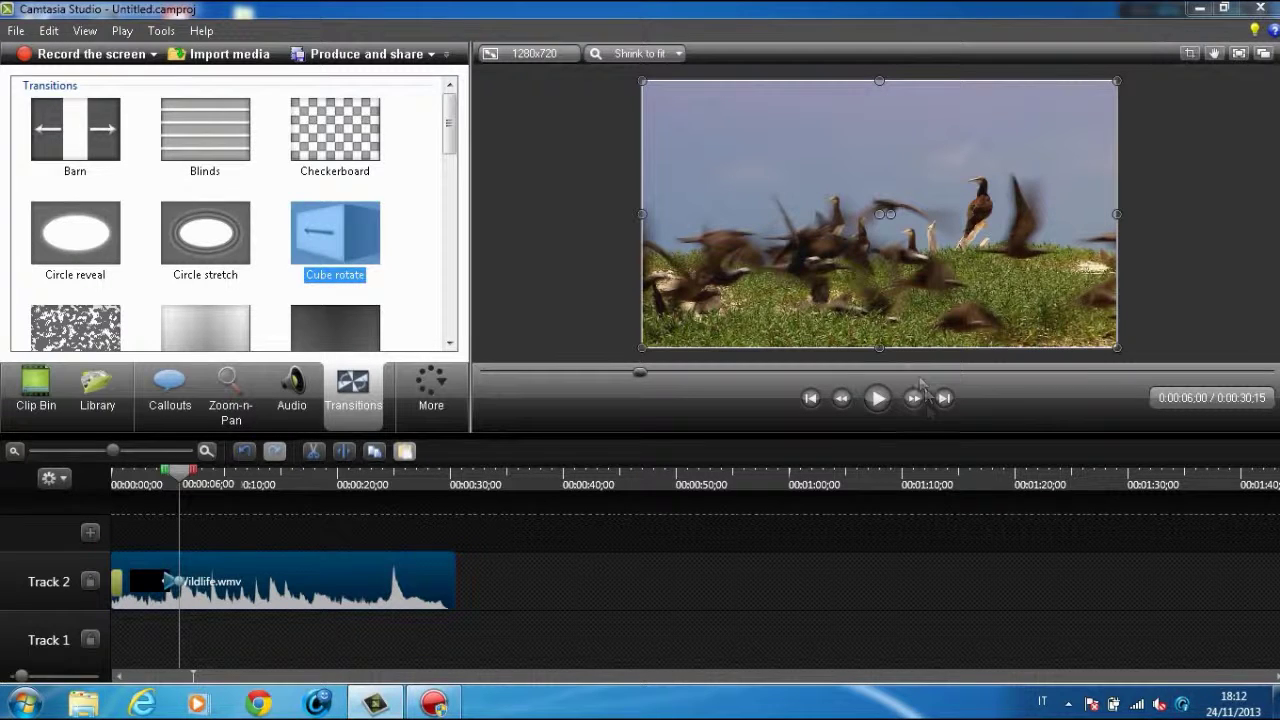
Step: Play the timeline from the beginning to preview the opening transition, and pause at about 0:00:01;22
left_click(810, 397)
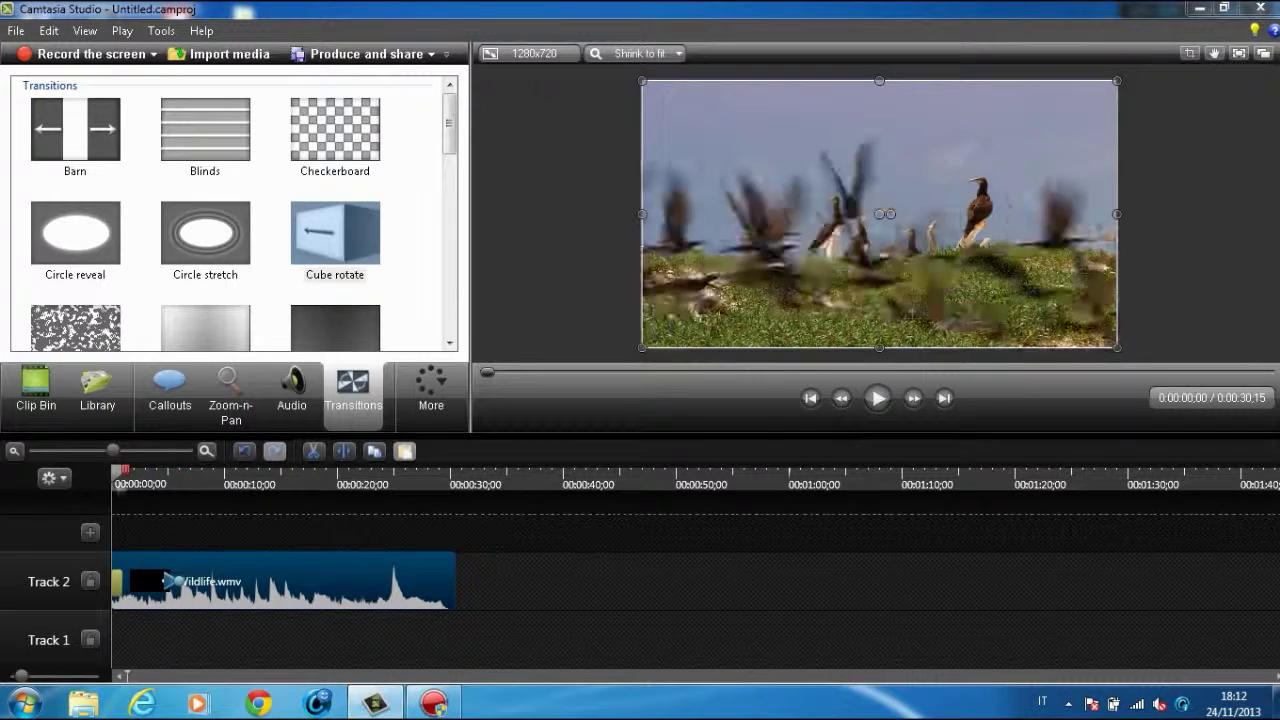
left_click(877, 399)
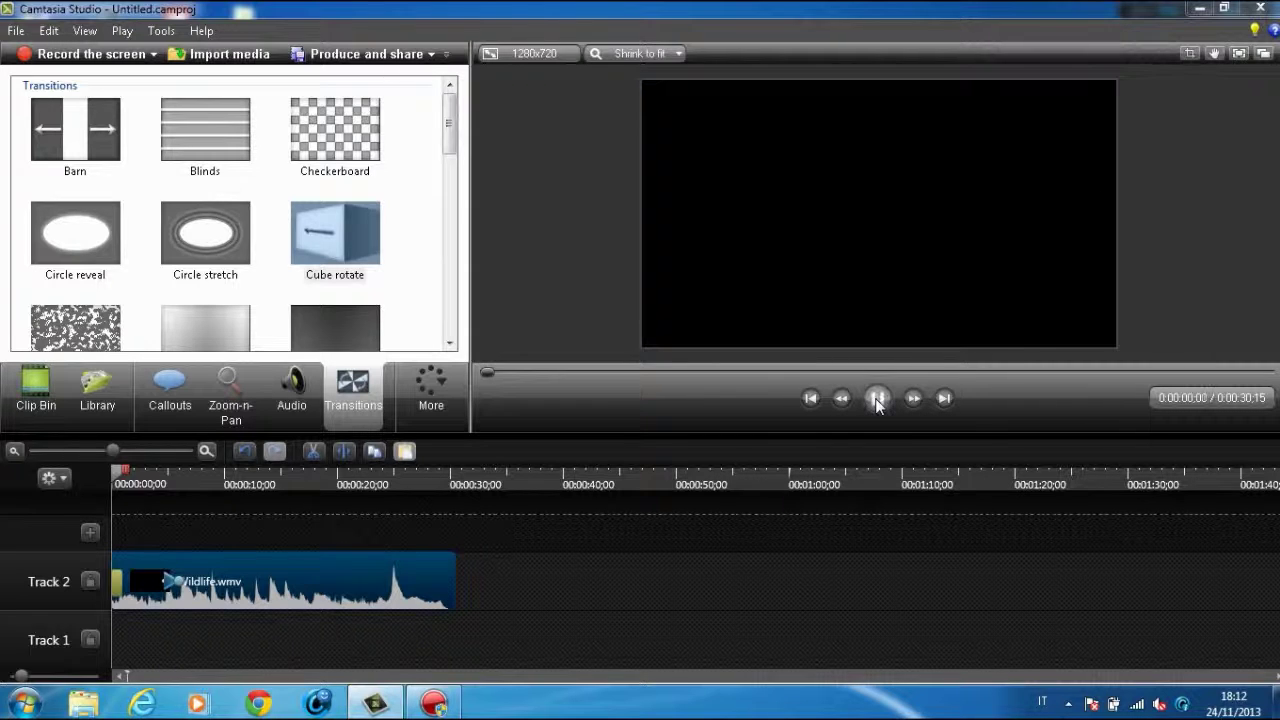
left_click(877, 399)
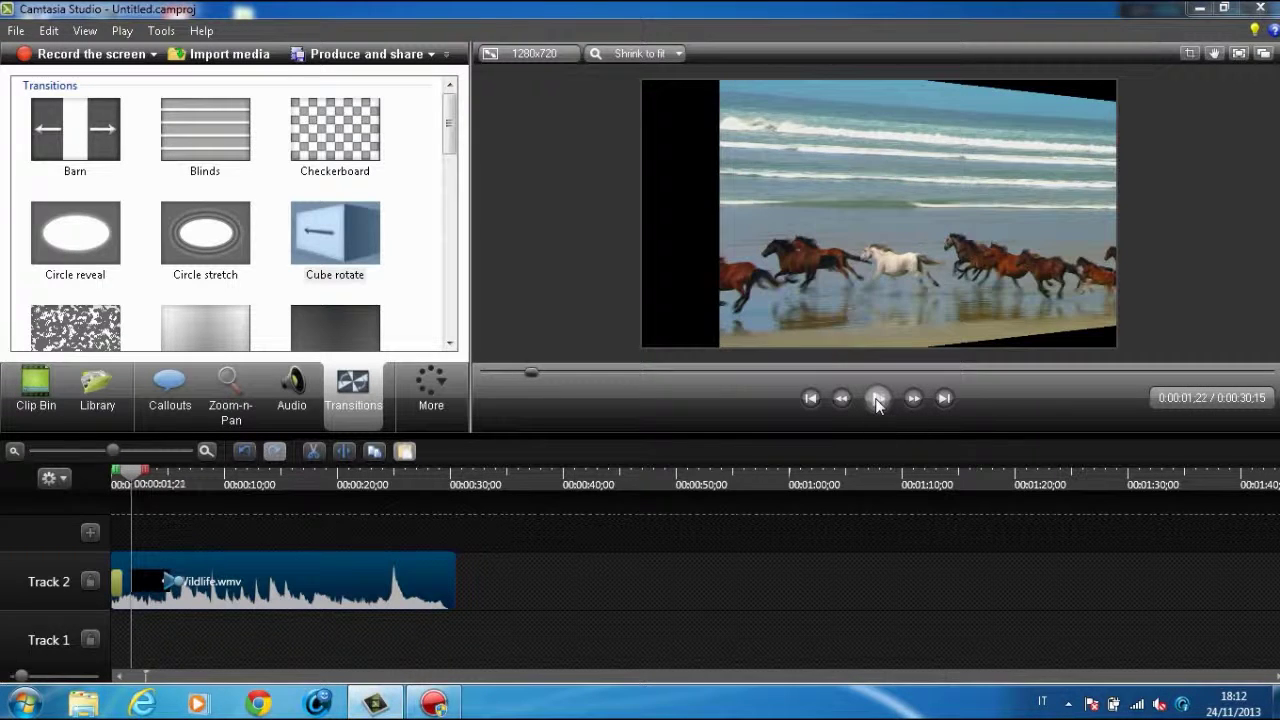
Step: Browse the available transitions from Barn to Spiral and beyond, and check the project's editing dimensions without changing them
left_click(296, 134)
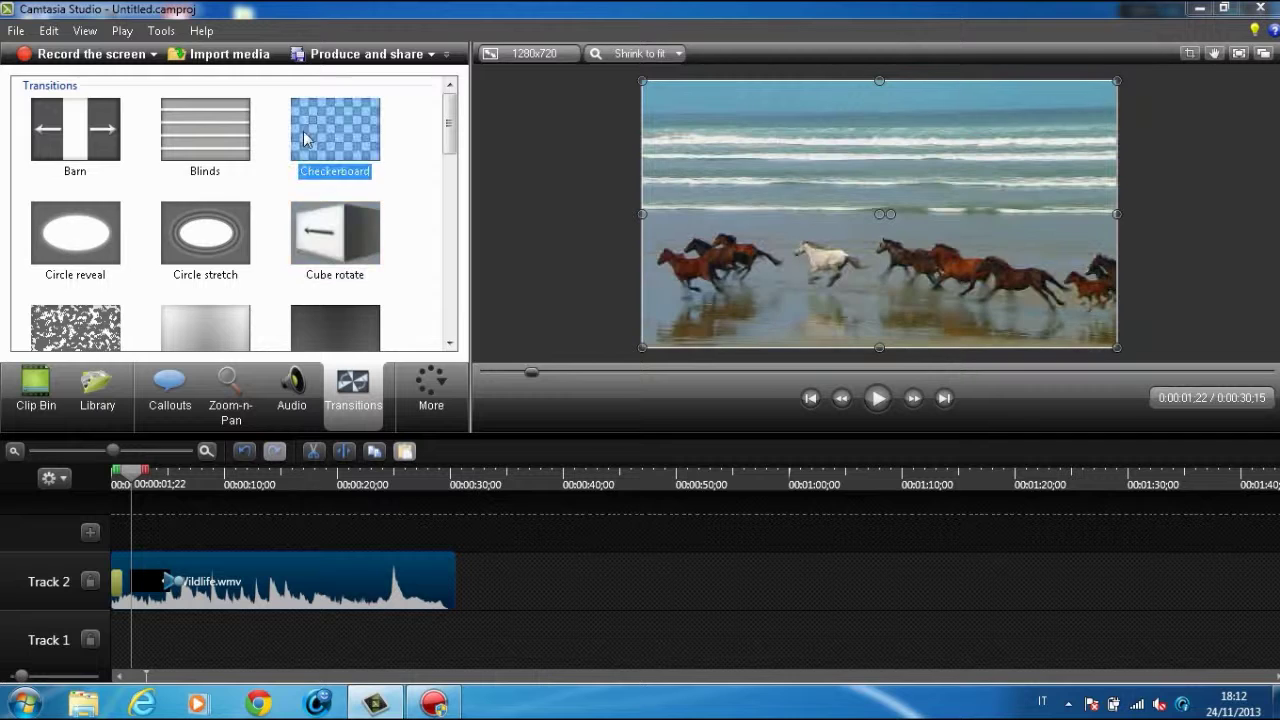
left_click_drag(449, 118, 473, 295)
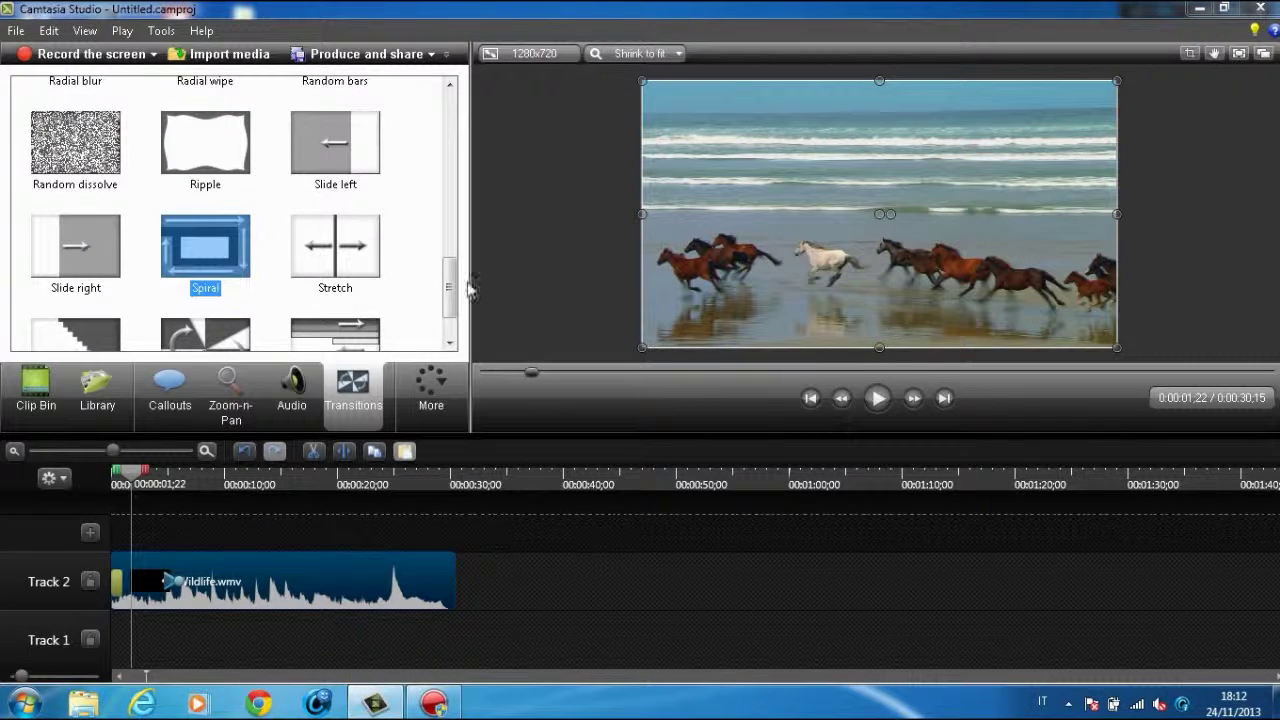
left_click_drag(457, 289, 440, 122)
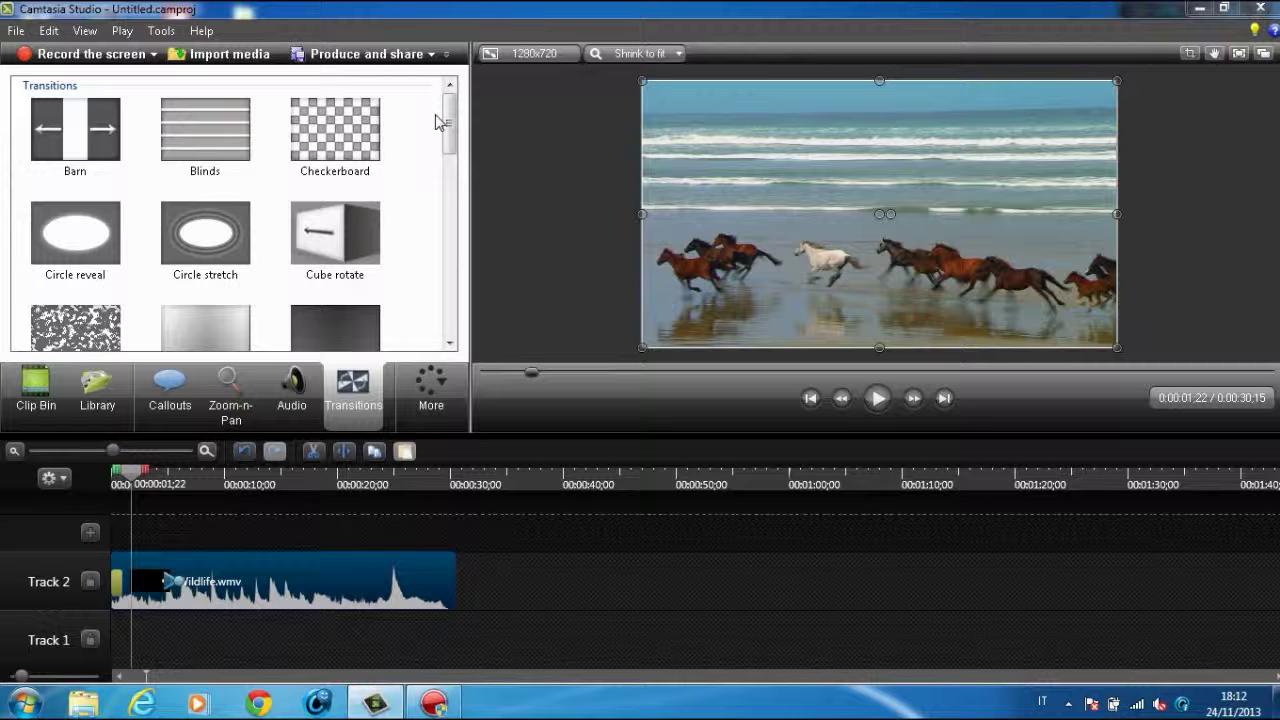
left_click_drag(335, 128, 200, 70)
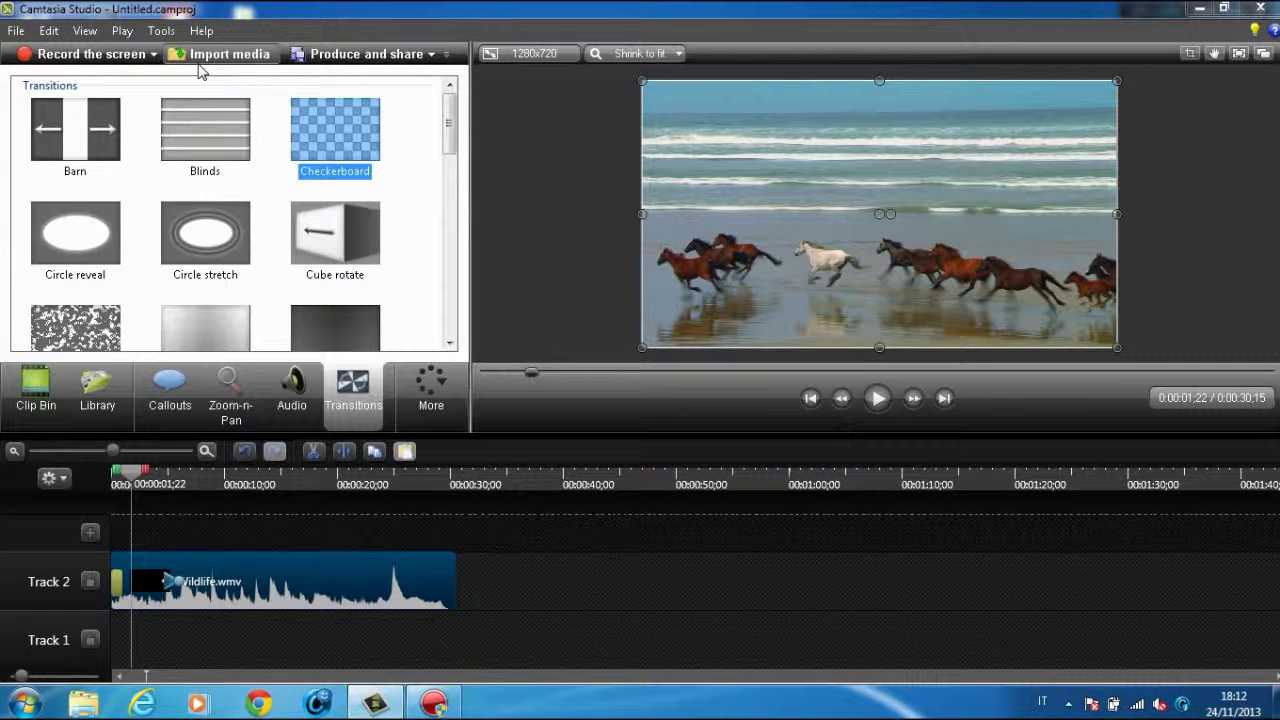
left_click(531, 54)
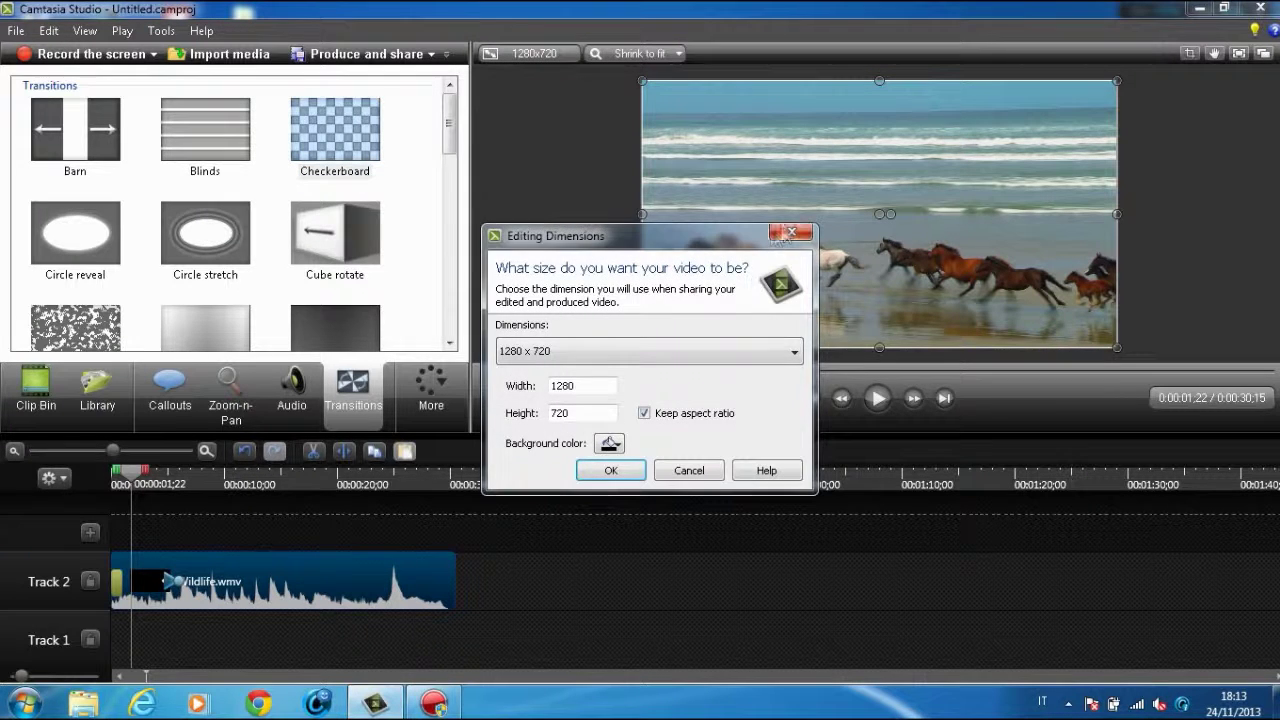
left_click(789, 233)
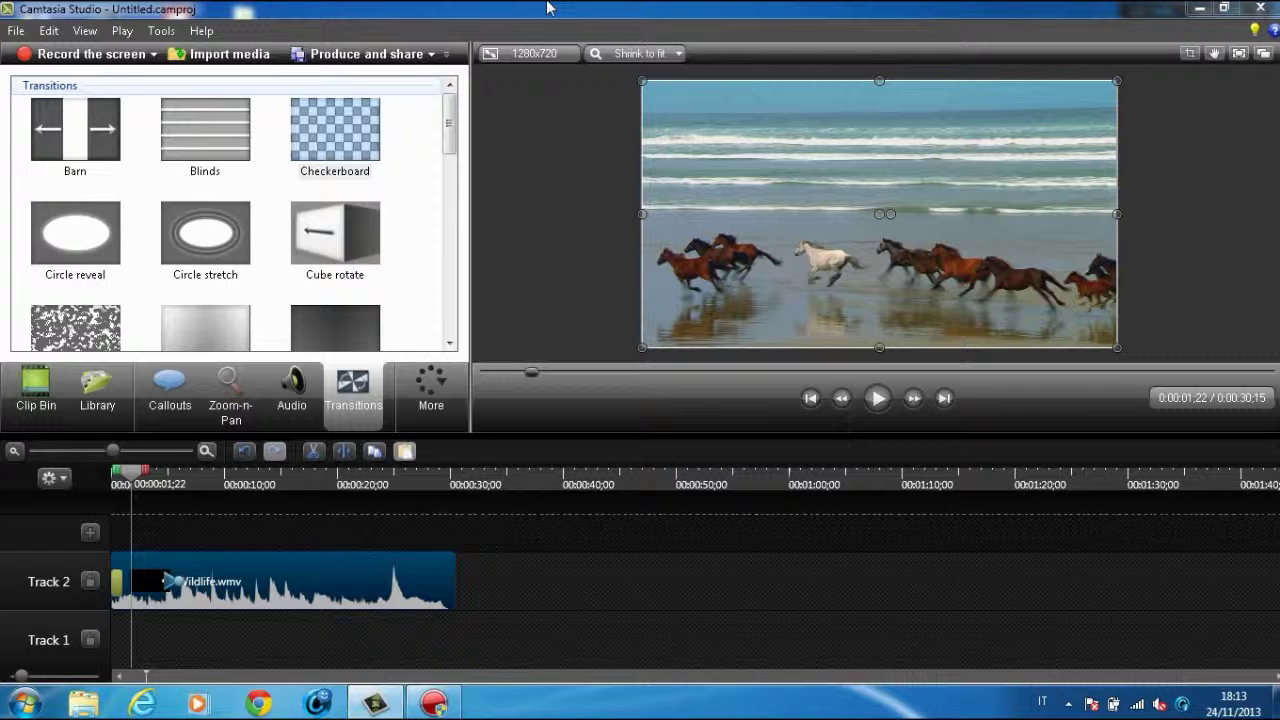
Step: Close Camtasia Studio without saving the changes to Untitled.camproj
left_click(1260, 8)
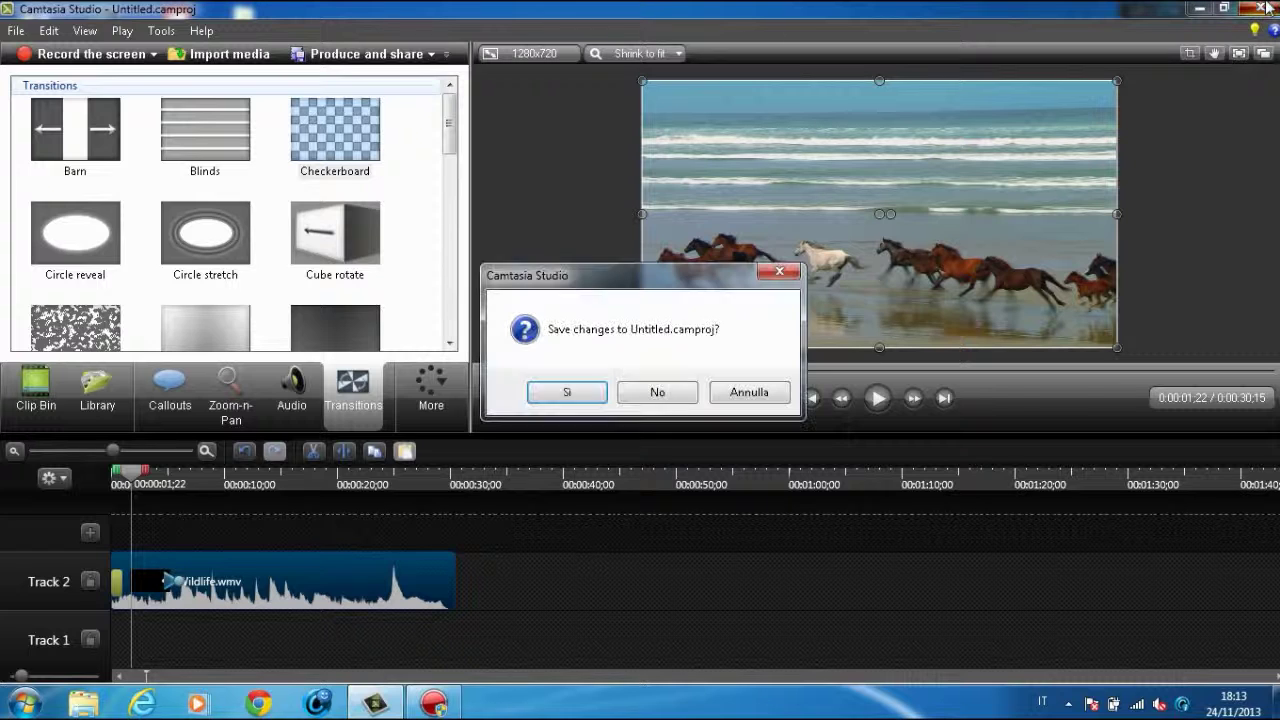
left_click(658, 393)
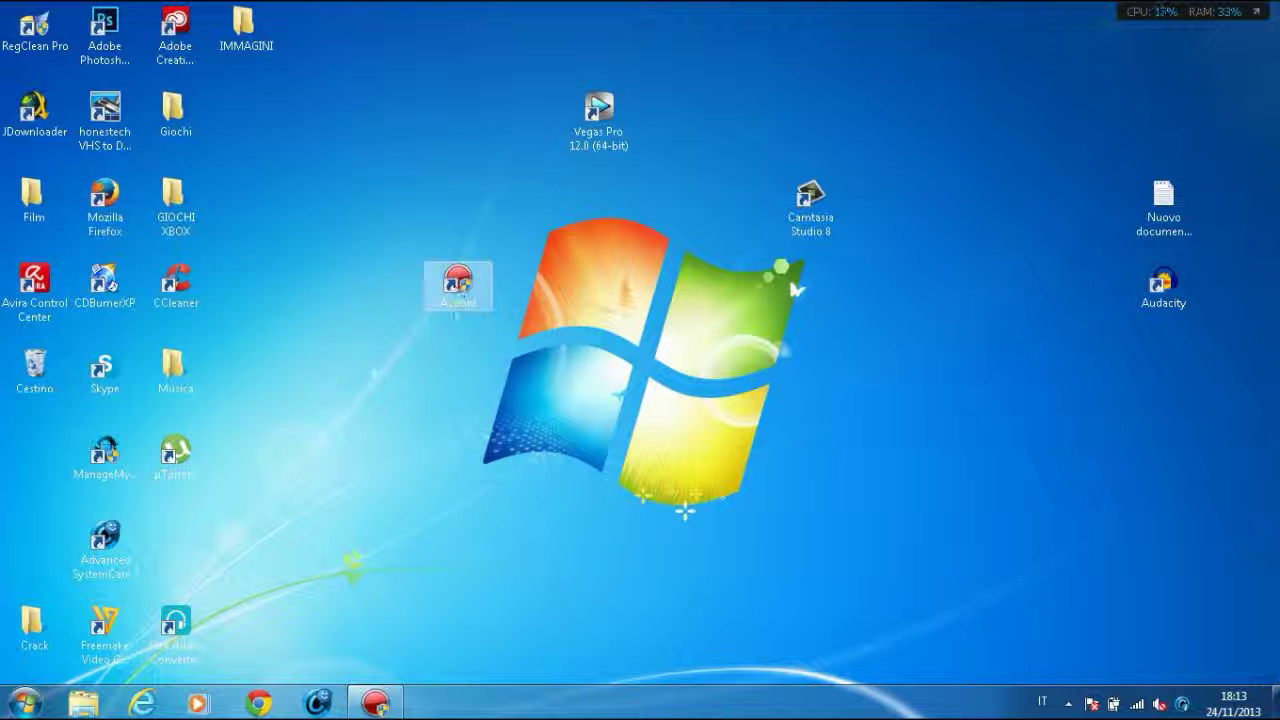
Step: Switch to Action! and examine its general settings and video recording options
left_click(1068, 704)
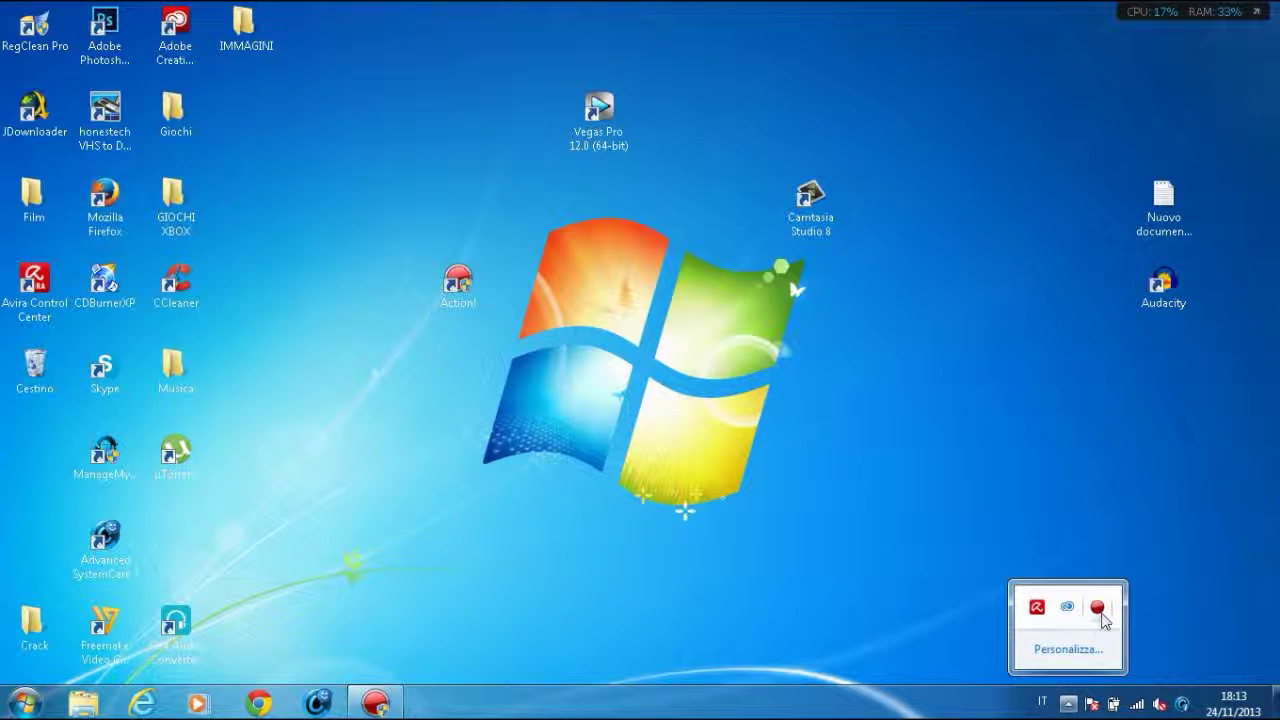
left_click(378, 704)
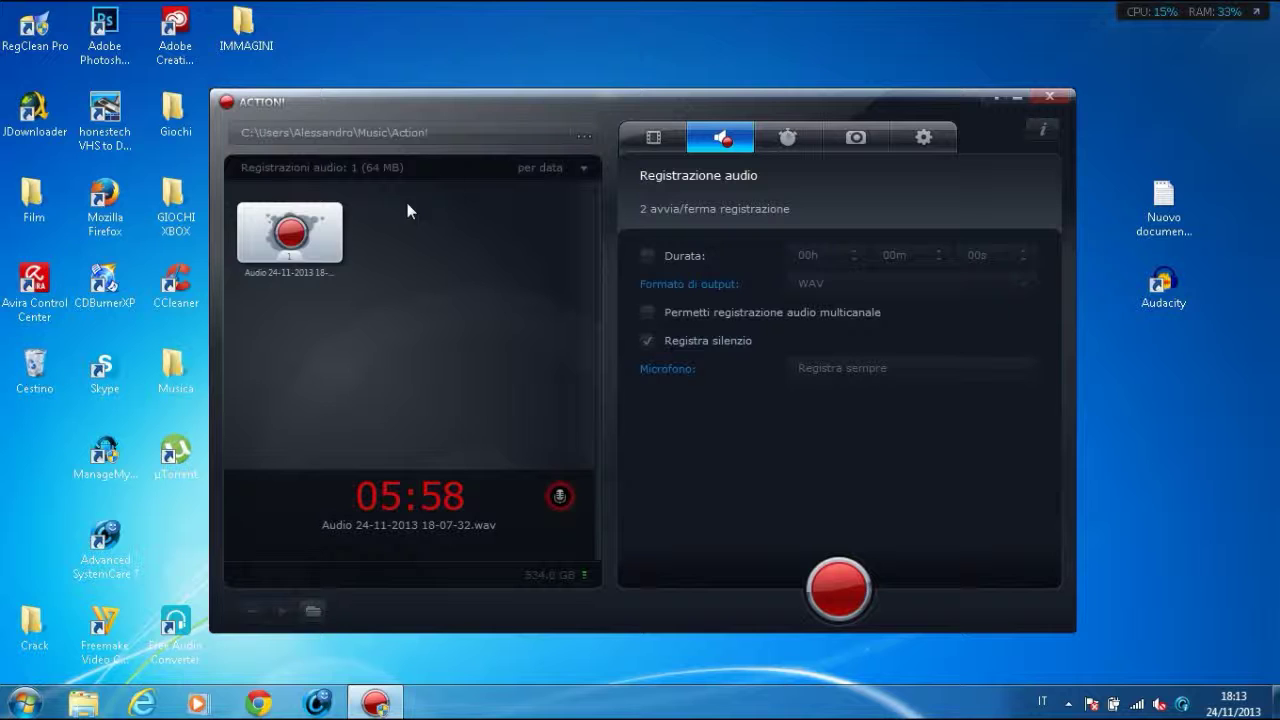
left_click(926, 150)
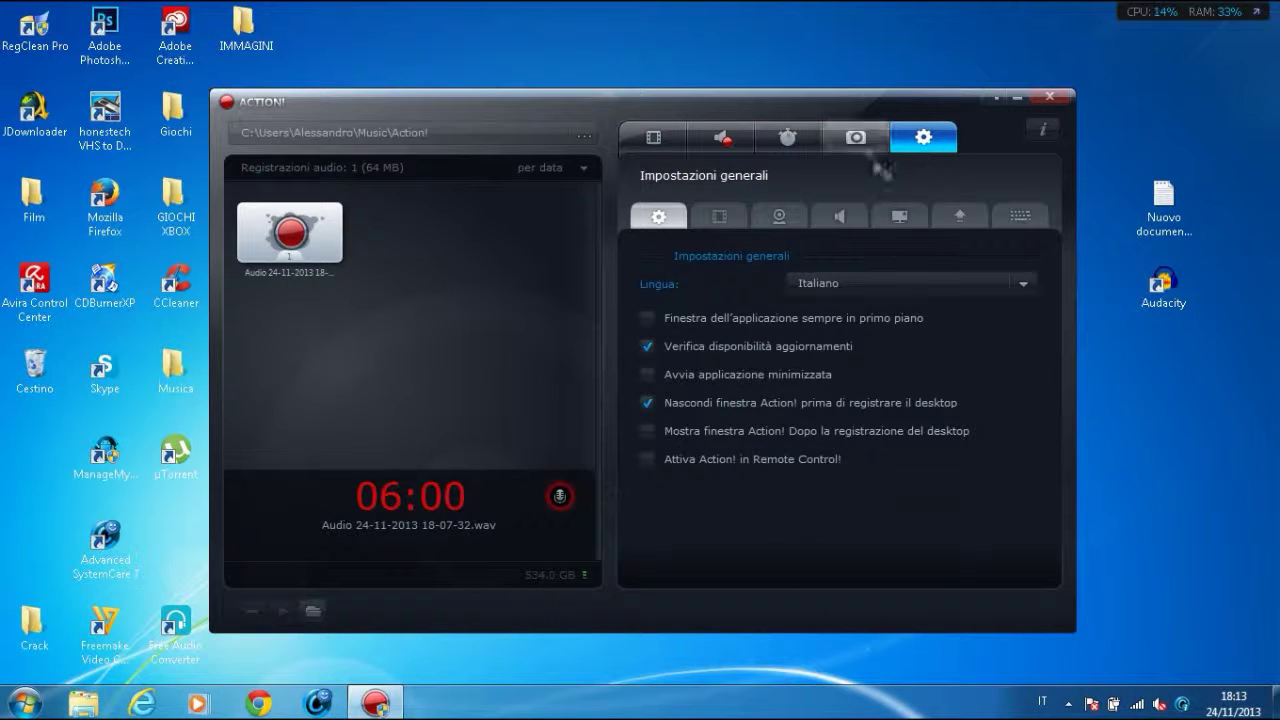
left_click(672, 142)
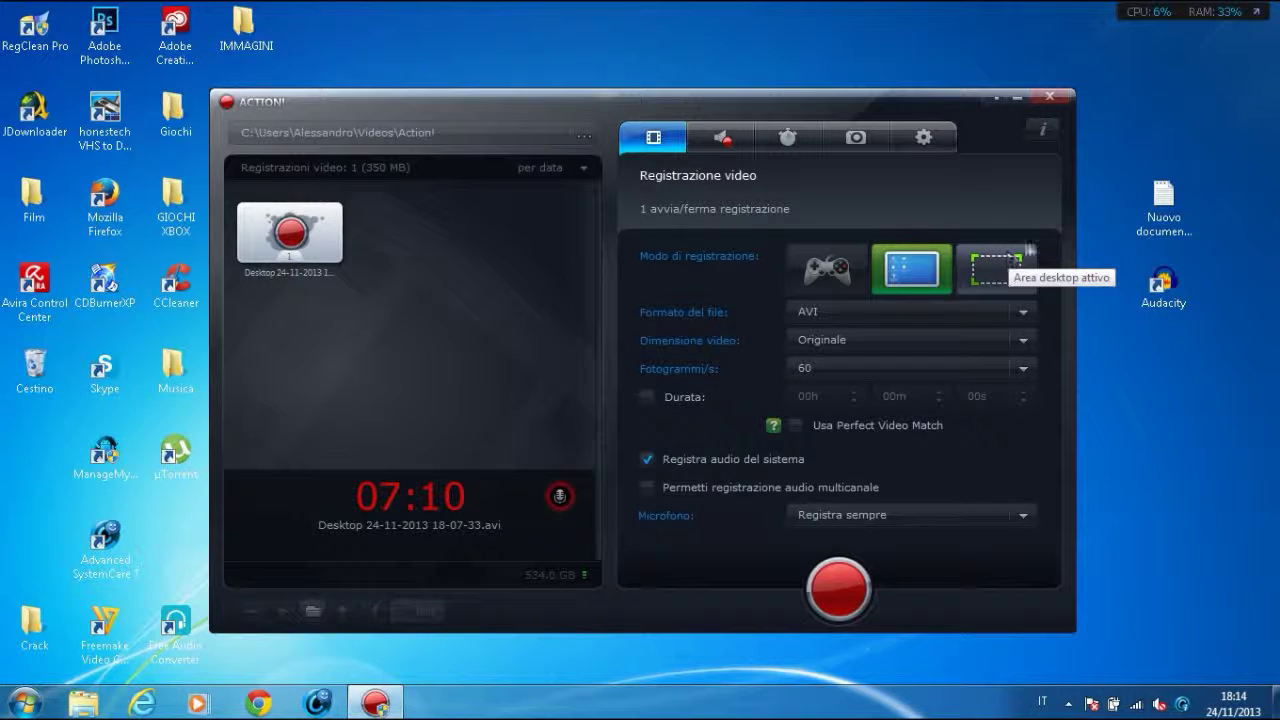
Step: Open the hotkey settings in Action!, assign F12 to screenshot capture and select the video recording hotkey for editing
left_click(945, 140)
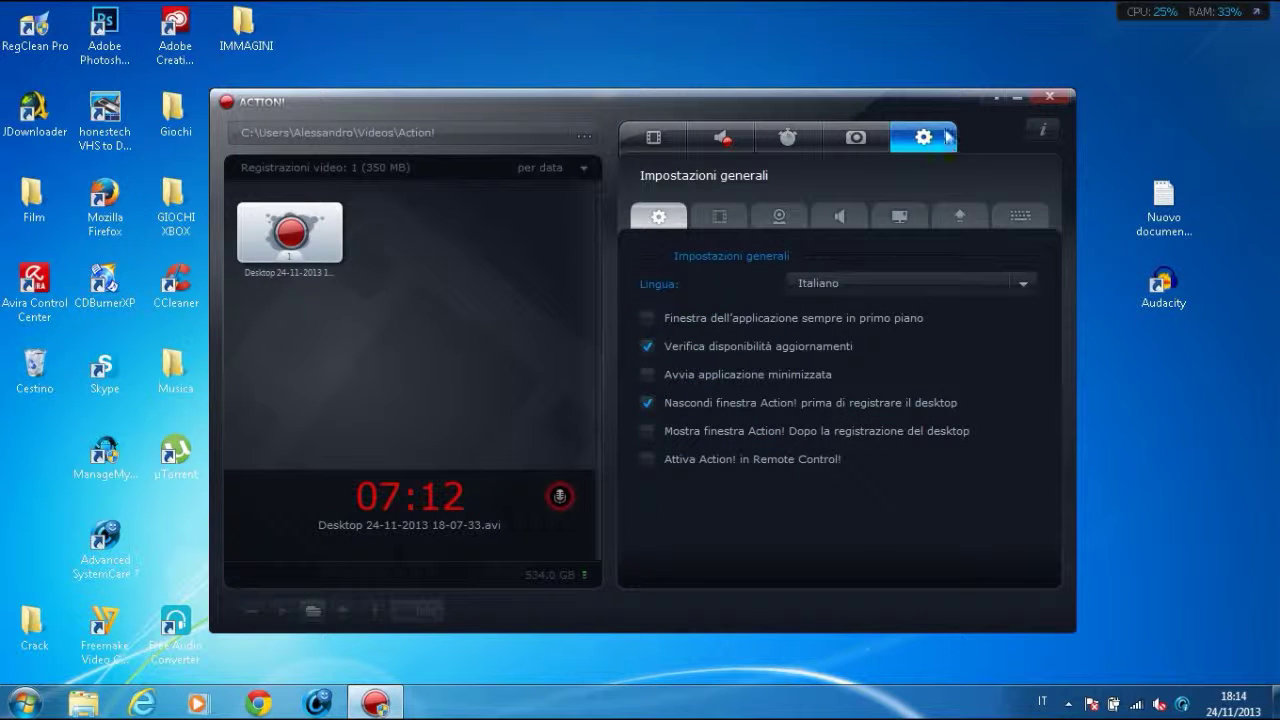
left_click(1019, 215)
left_click(885, 338)
key("F12")
left_click(919, 263)
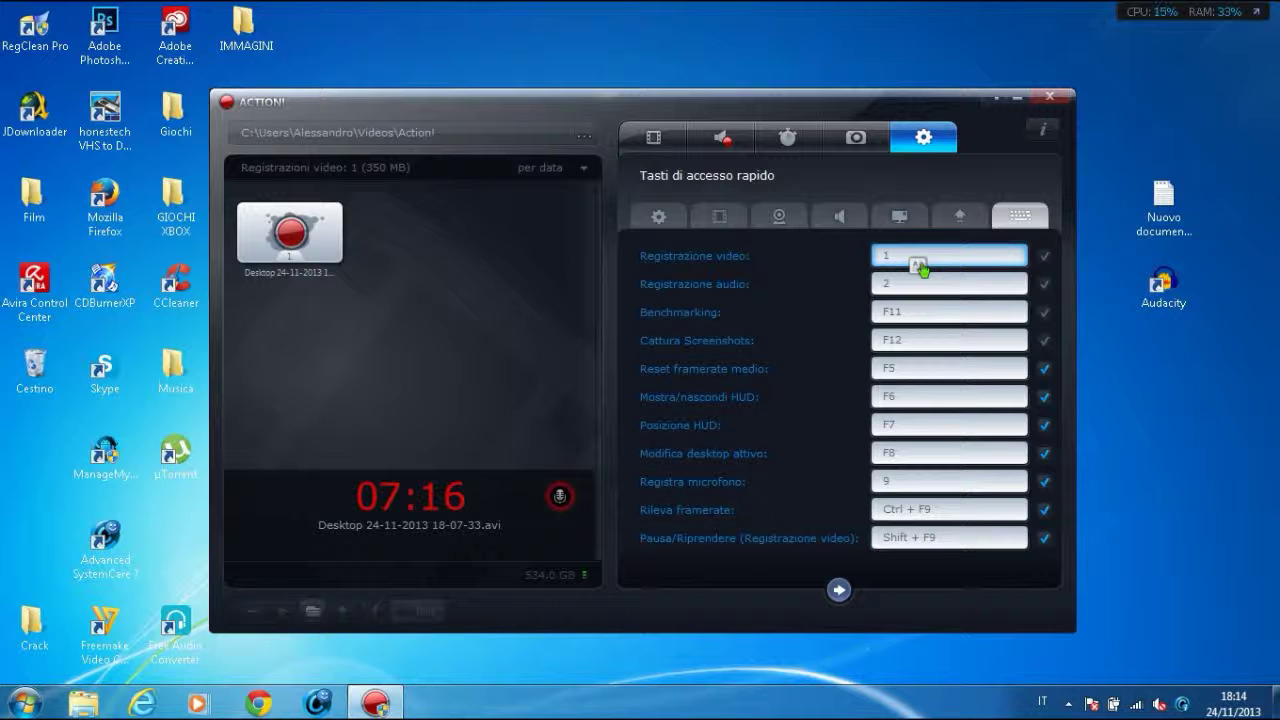
Step: Look through the export, audio, webcam, video and general settings of Action!, and hide its window
left_click(962, 222)
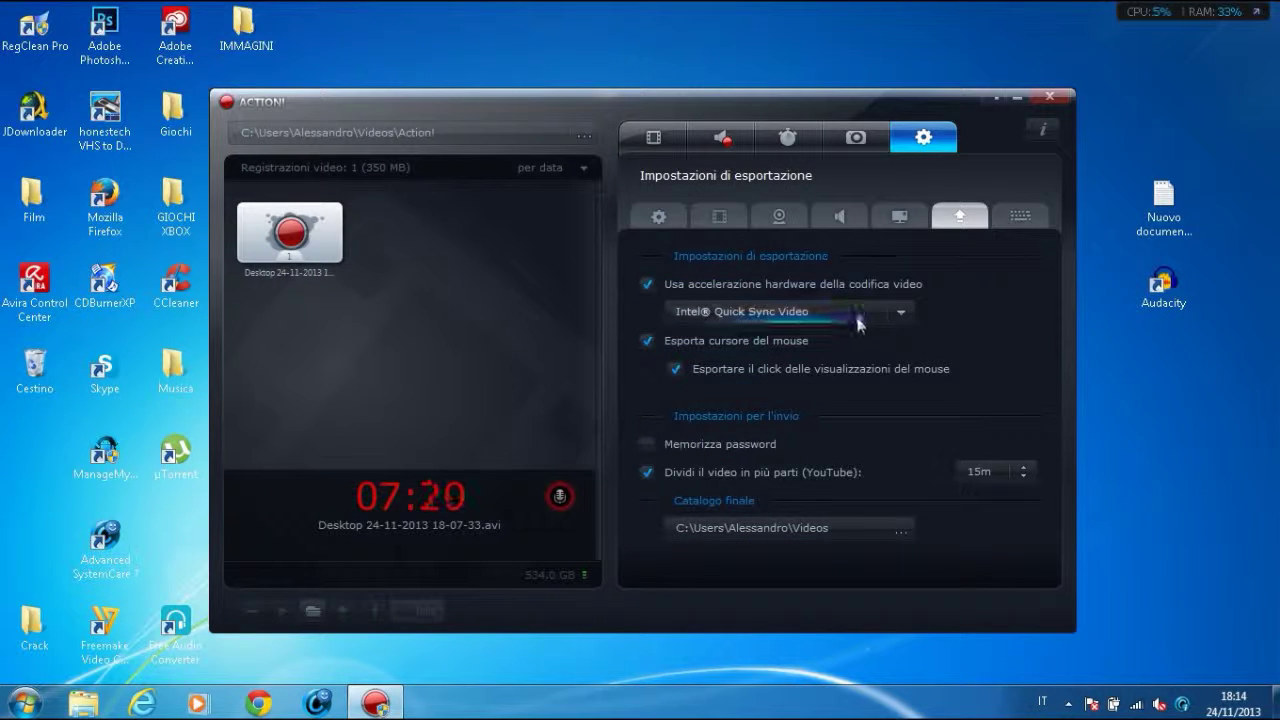
left_click(864, 226)
left_click(783, 227)
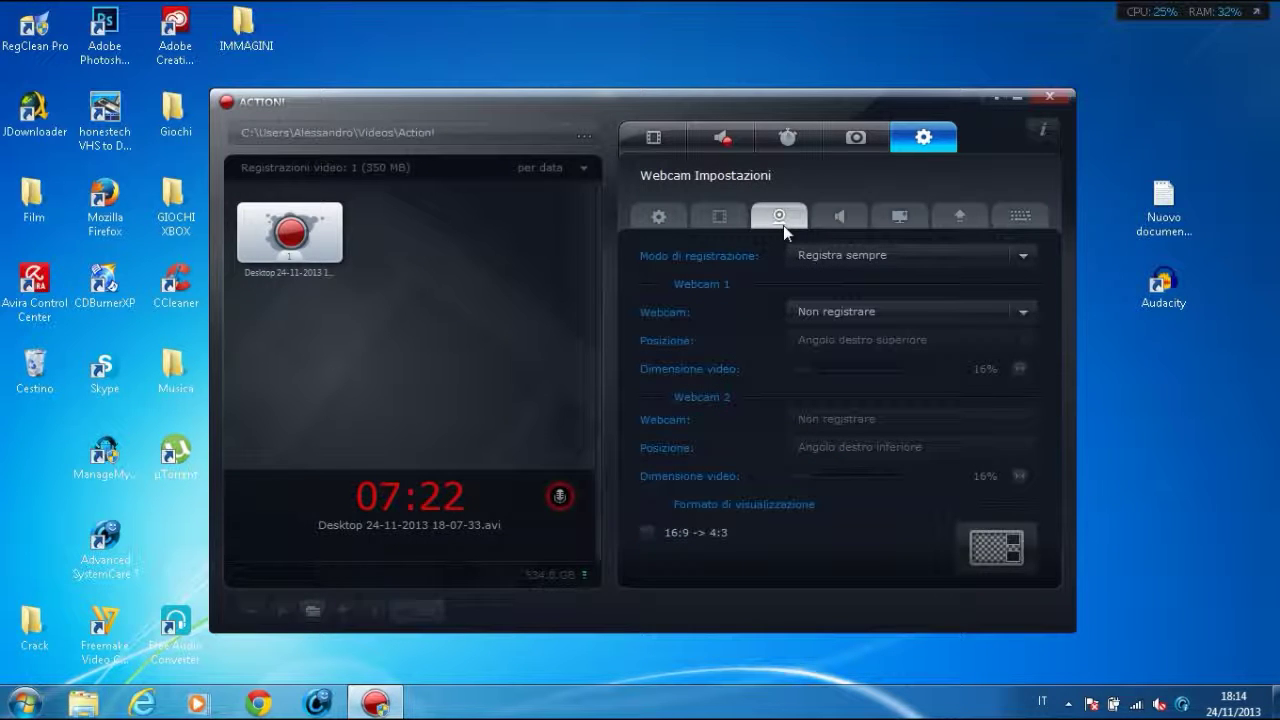
left_click(695, 214)
left_click(672, 216)
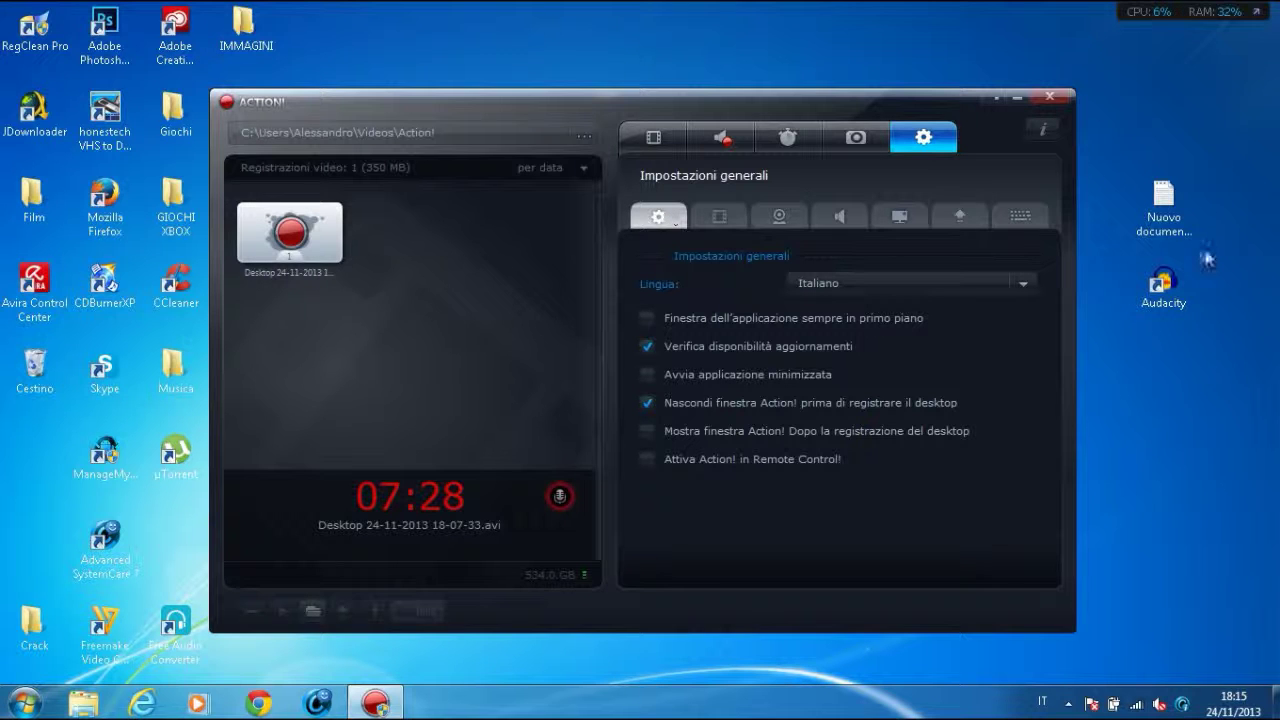
left_click(1003, 99)
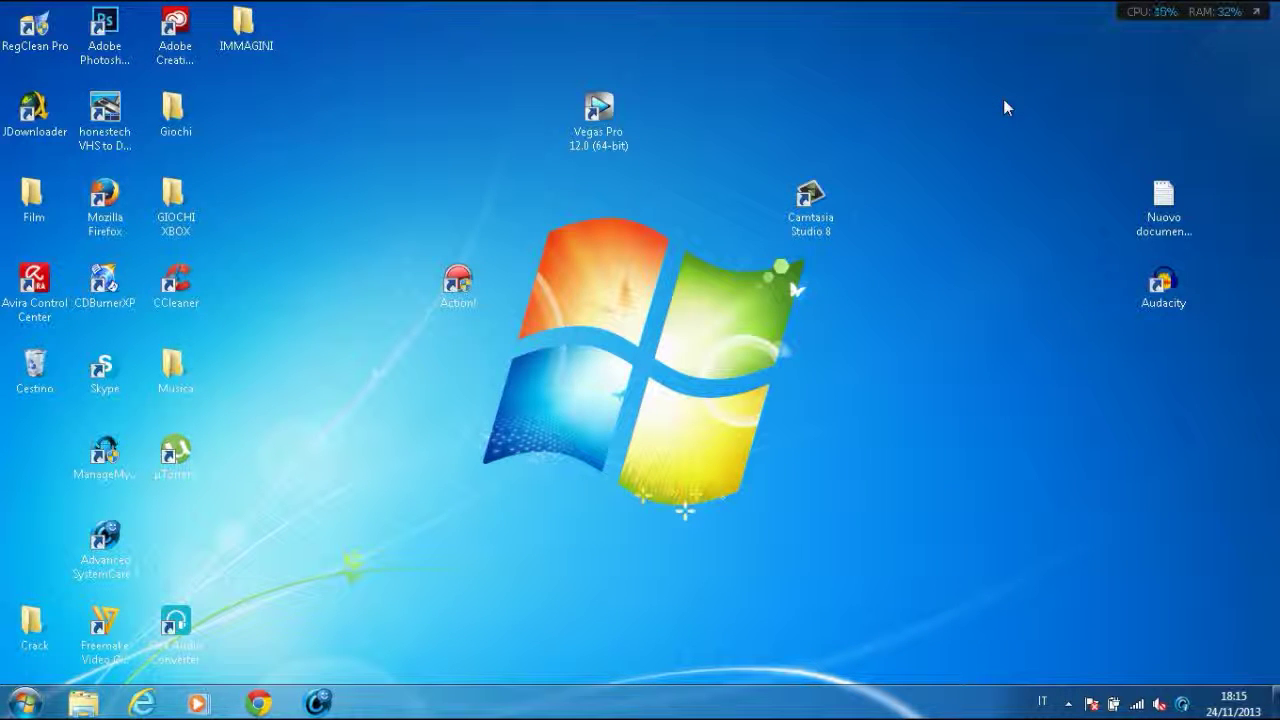